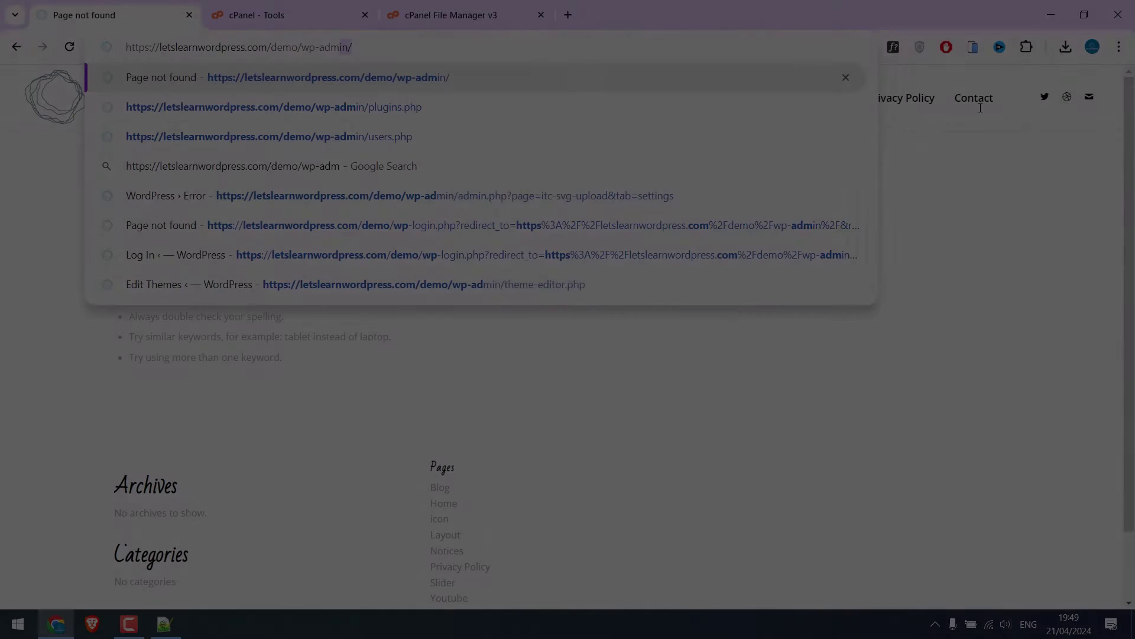
Step: Load /demo/wp-admin/ to see Nothing Found, then go to /demo/test12345.php instead
type("in/")
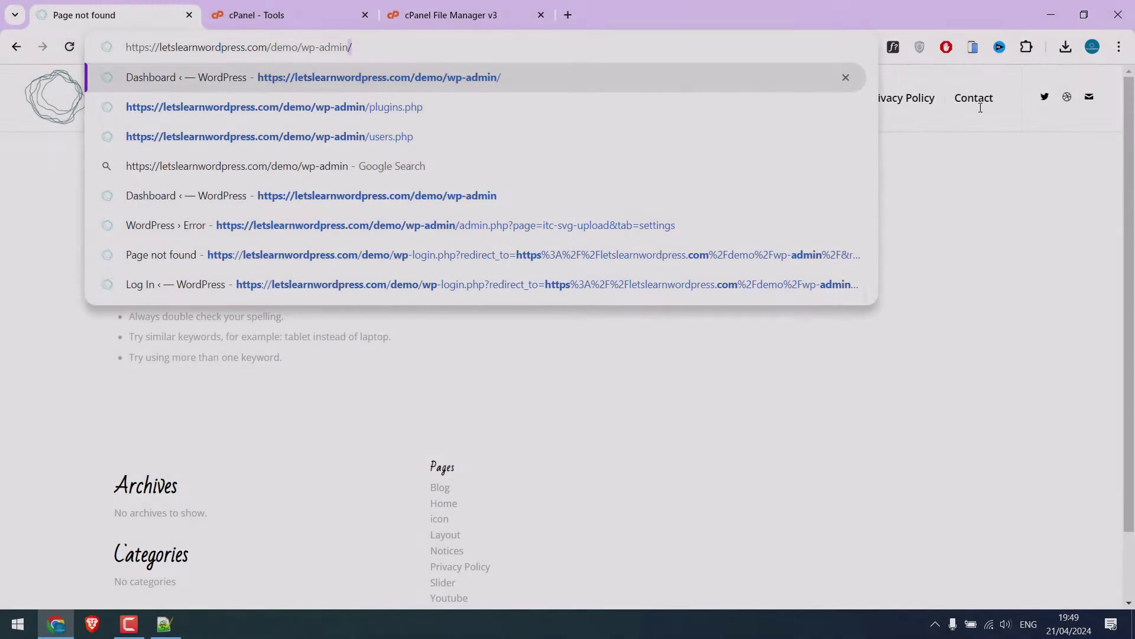
key("Return")
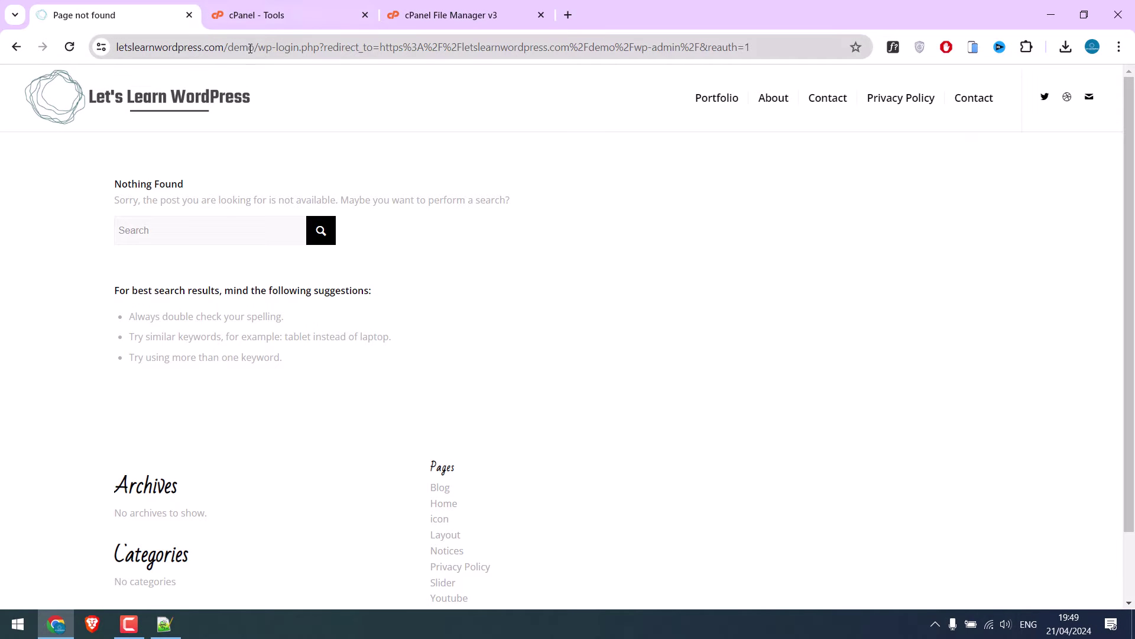
left_click_drag(257, 48, 1064, 96)
type("tet")
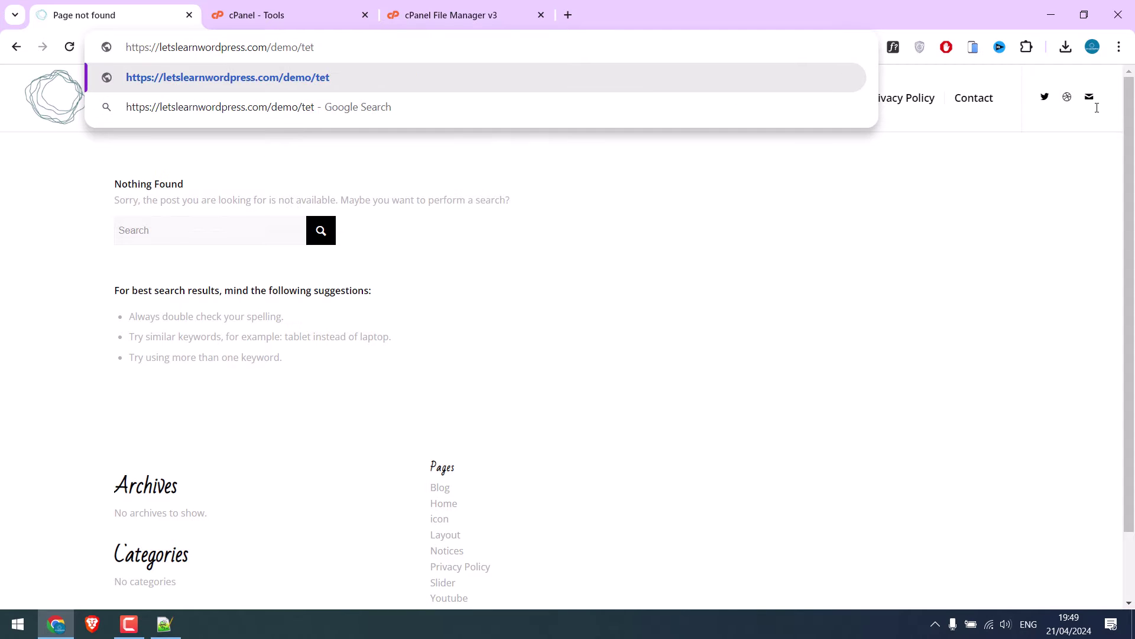
key("BackSpace")
type("st12345.php")
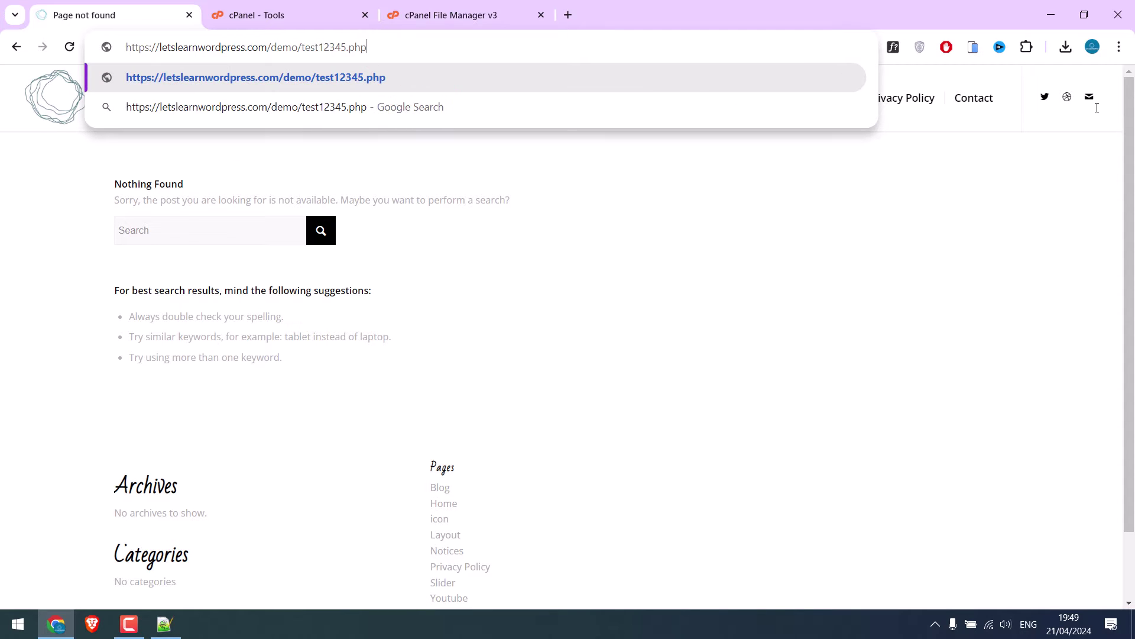
key("Return")
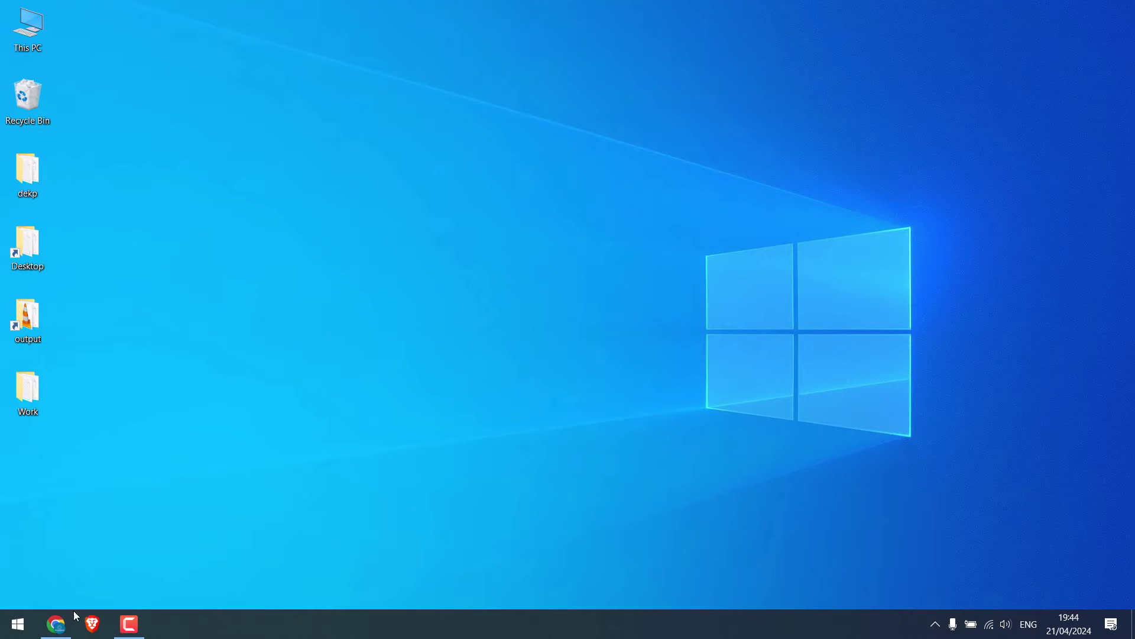
Step: Bring Chrome back and load the default /demo/wp-login.php login page
left_click(57, 624)
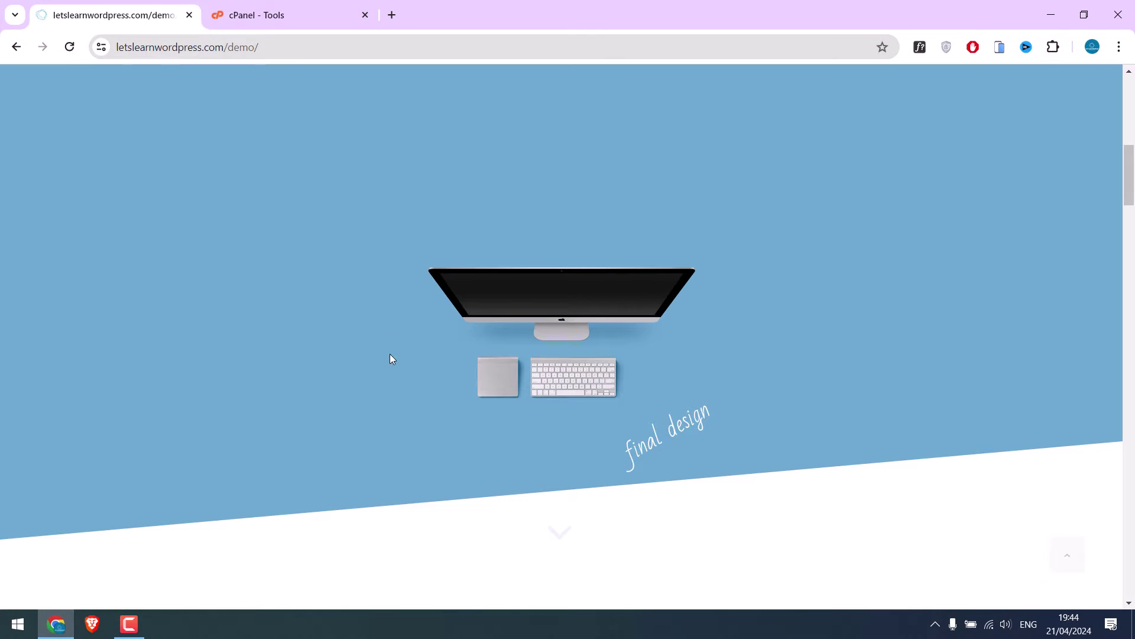
scroll(390, 358, "up", 10)
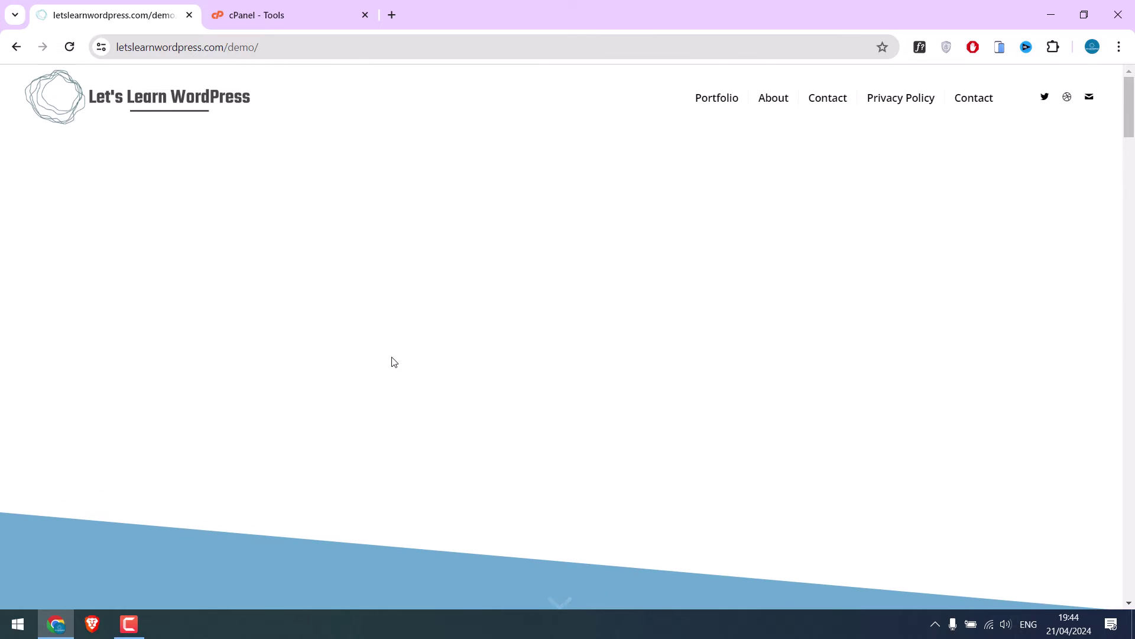
scroll(391, 361, "down", 2)
left_click(322, 47)
left_click(373, 47)
type("w")
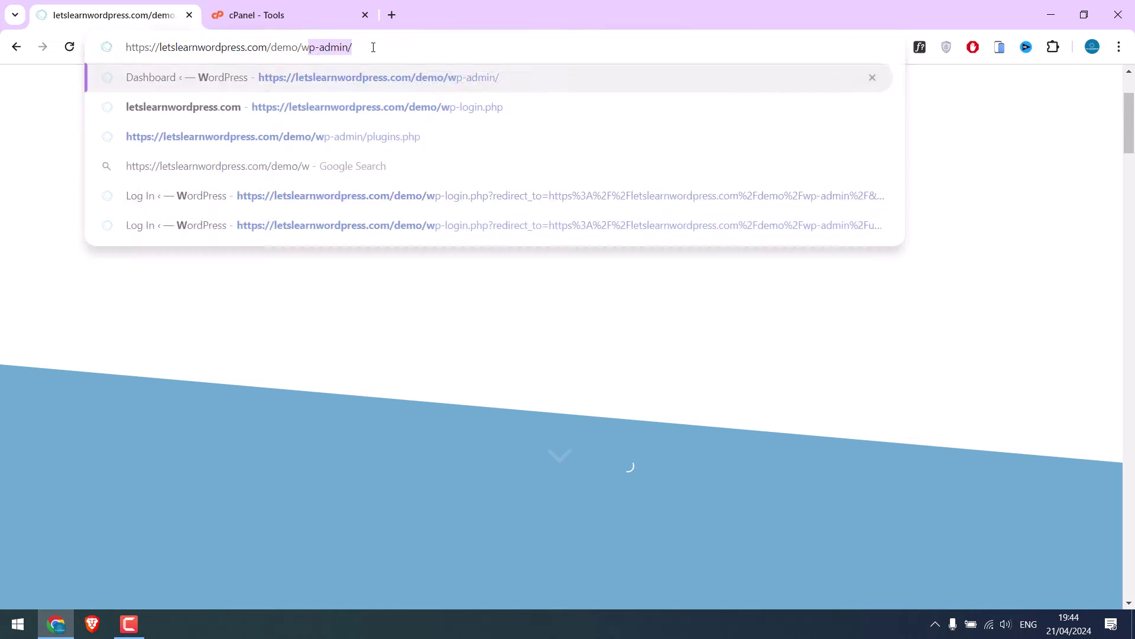
type("p-admin")
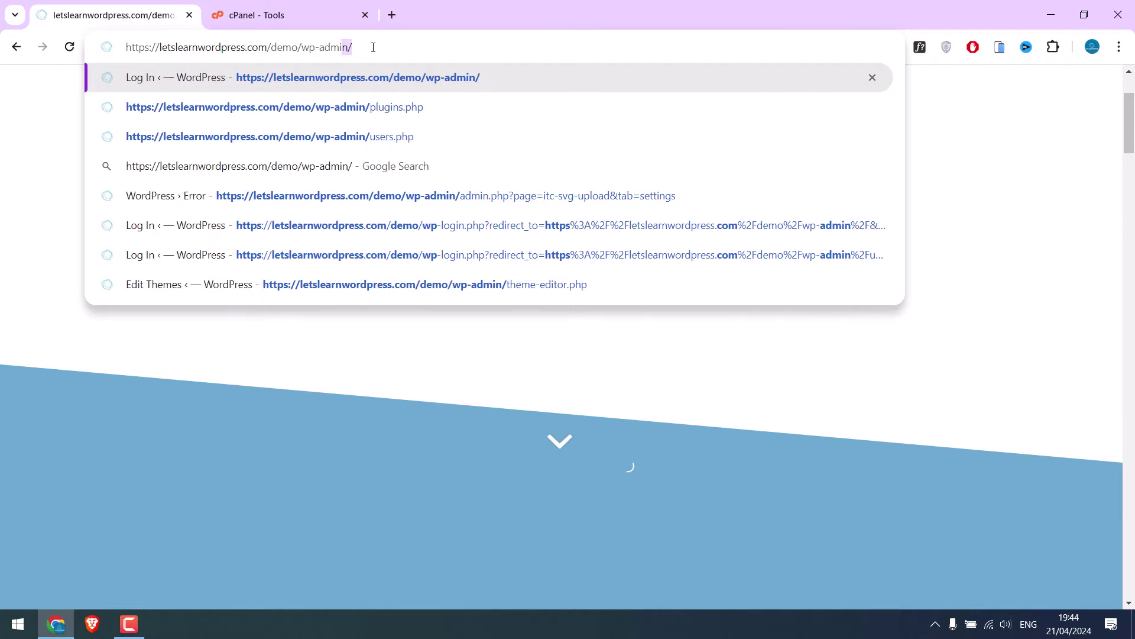
key("BackSpace")
key("BackSpace")
key("BackSpace")
key("BackSpace")
key("BackSpace")
key("BackSpace")
type("login")
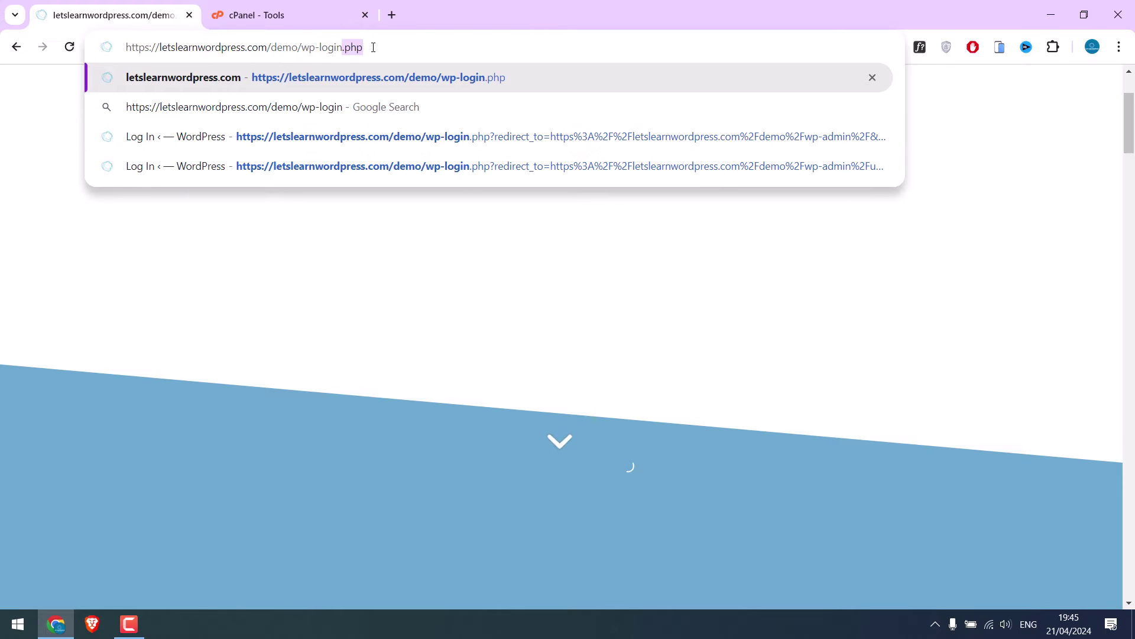
type(".php")
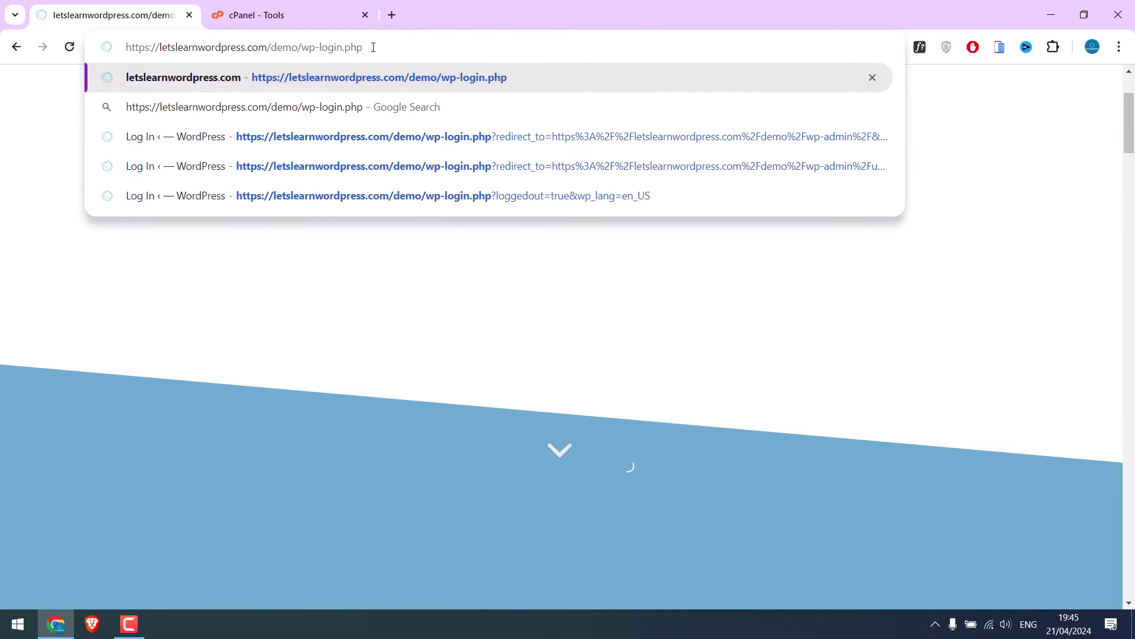
key("Return")
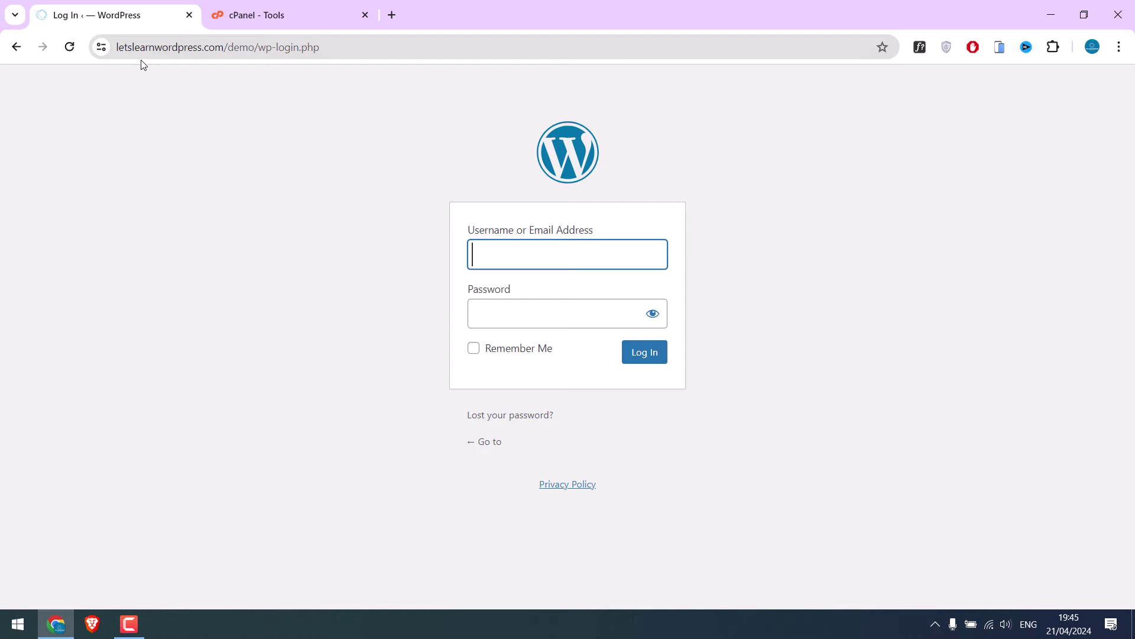
Step: Leave the wp-login.php address unchanged and switch to the cPanel - Tools tab
left_click_drag(254, 47, 378, 45)
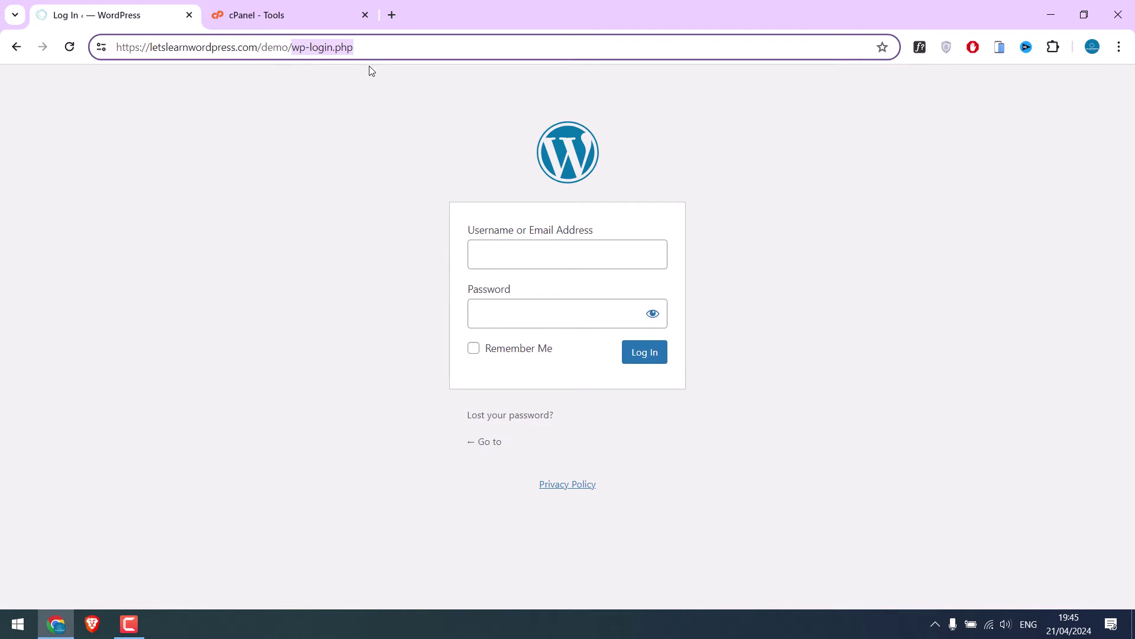
left_click(410, 180)
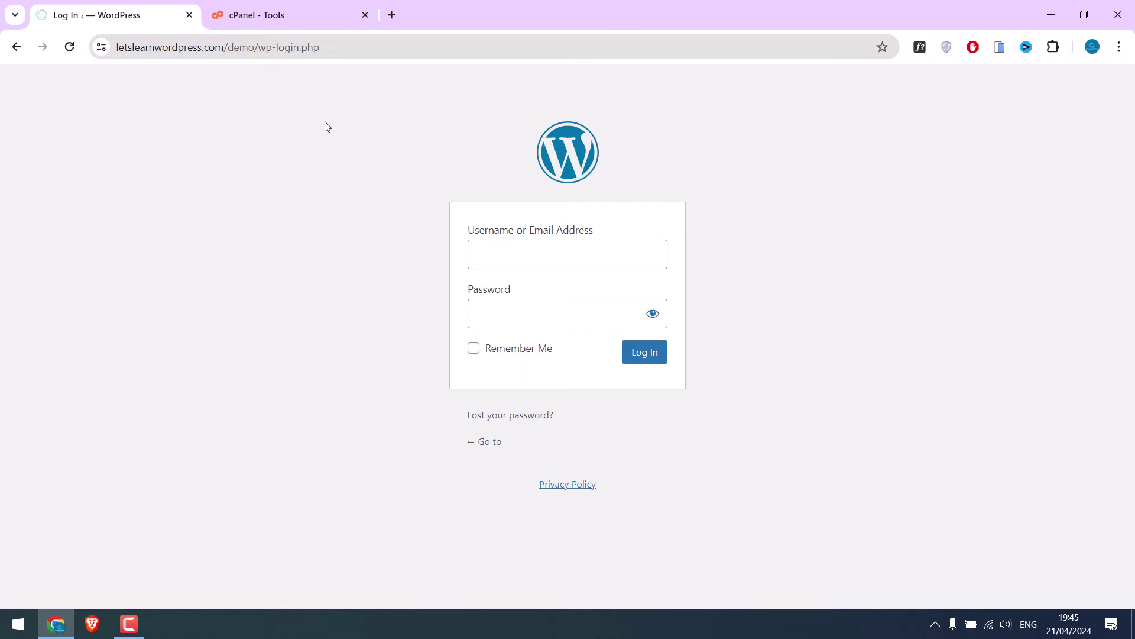
left_click(285, 18)
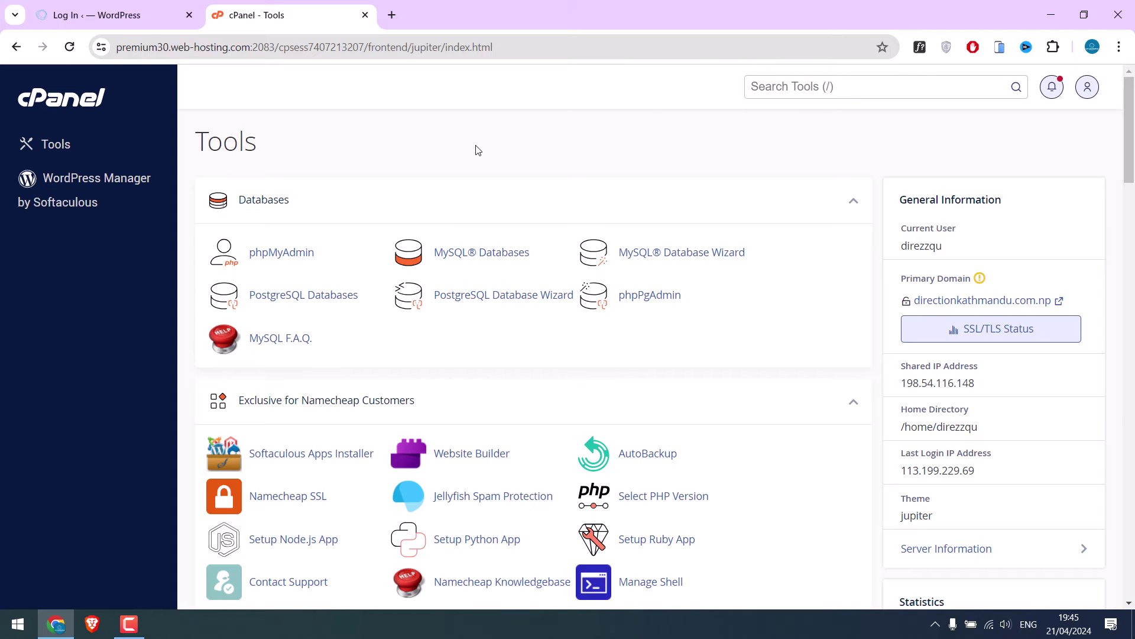
Step: Open File Manager, enter public_html, and select wp-login.php in the listing
scroll(475, 223, "down", 6)
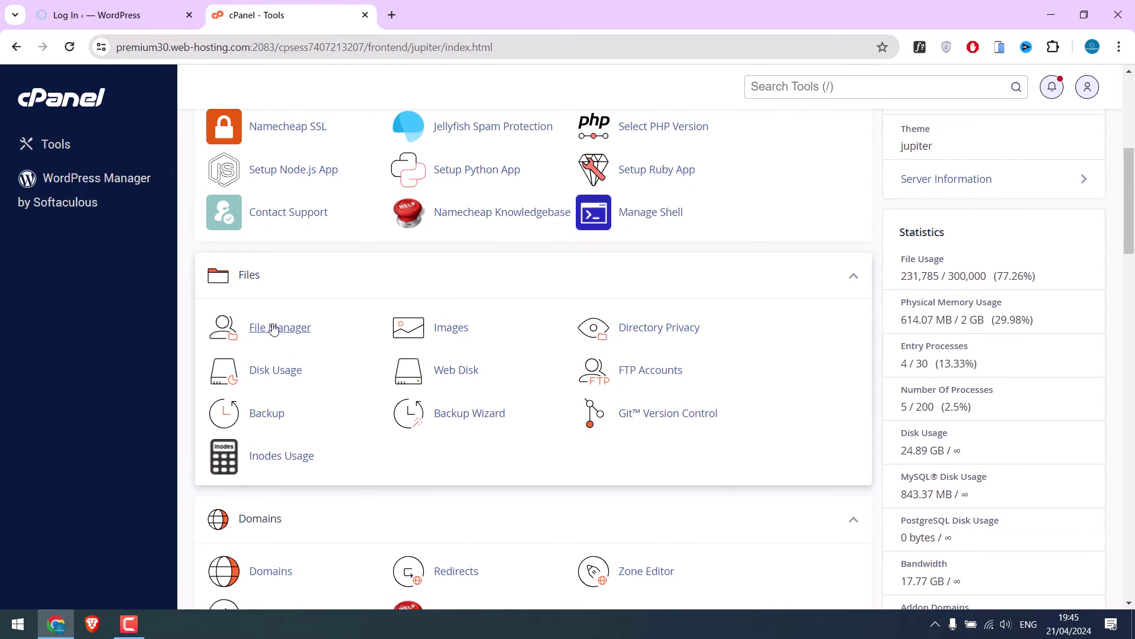
left_click(294, 335)
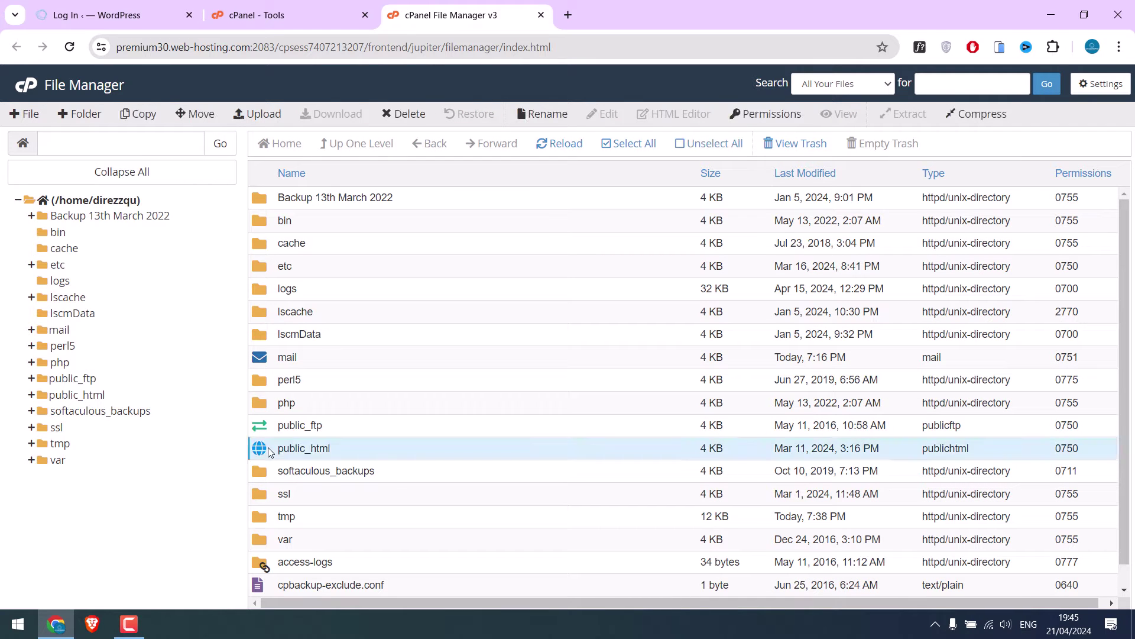
double_click(269, 449)
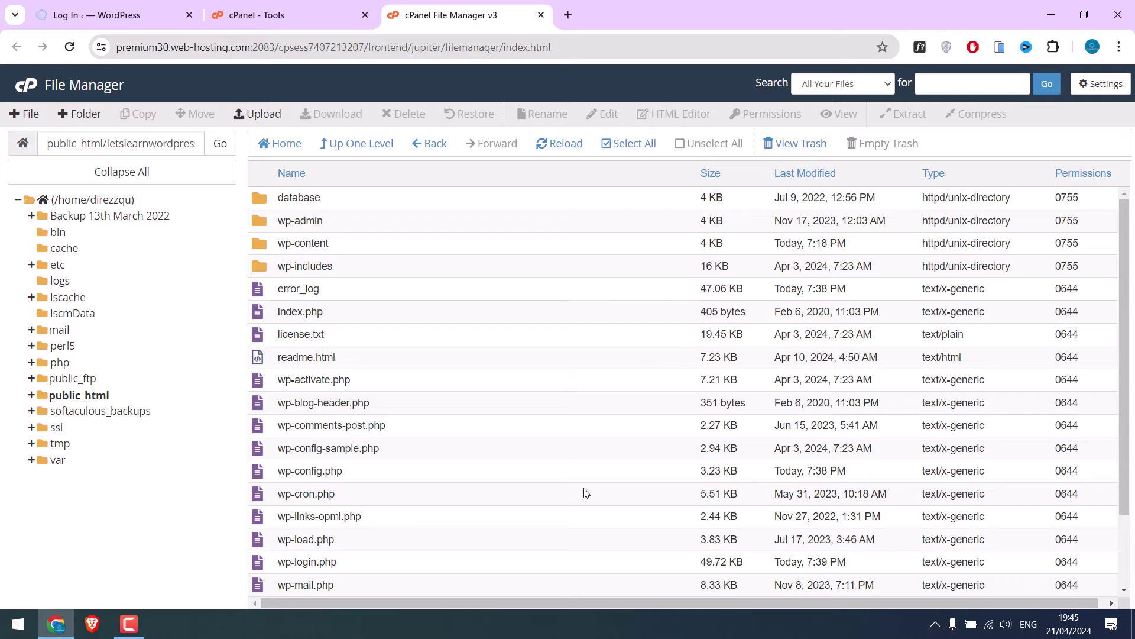
left_click_drag(1123, 258, 1122, 398)
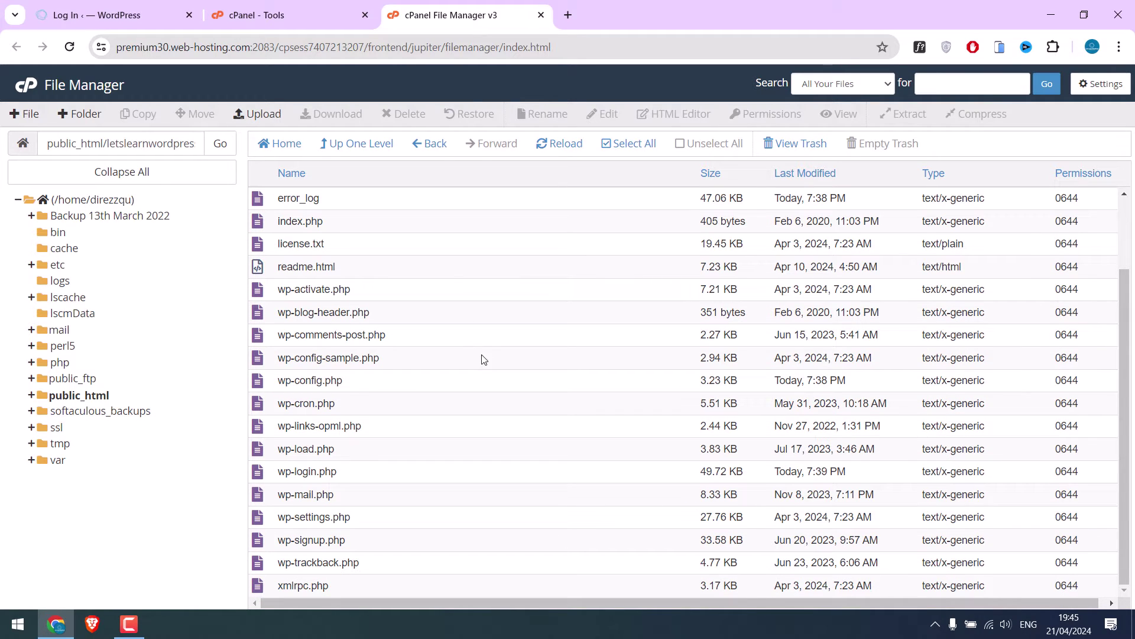
left_click(312, 473)
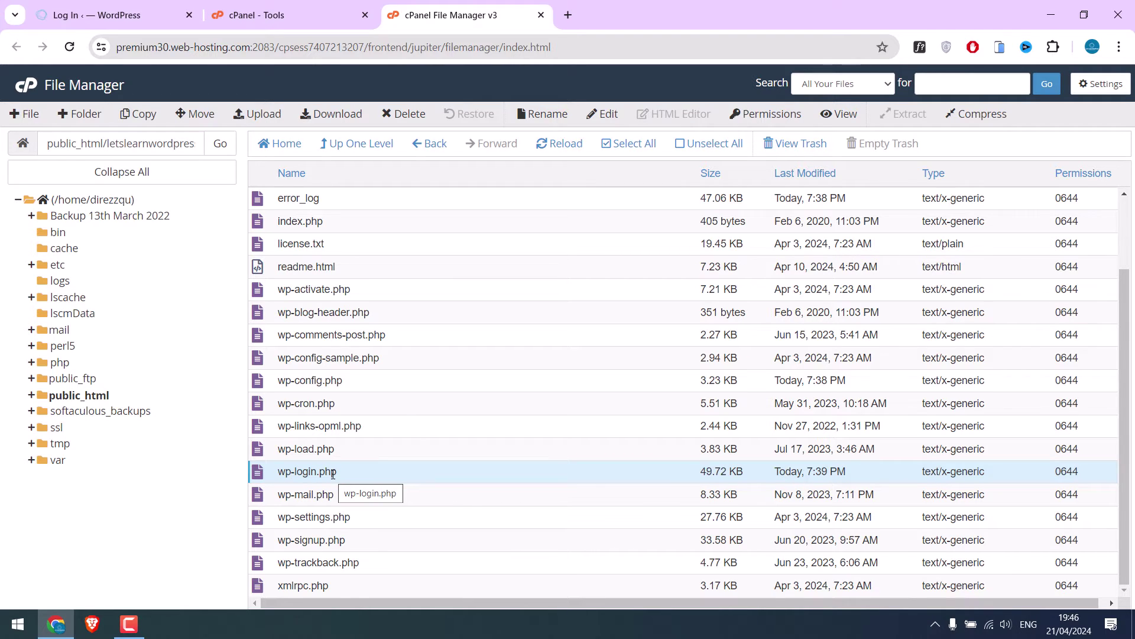
Step: Download wp-login.php as a backup and confirm it in Chrome's download history
right_click(295, 472)
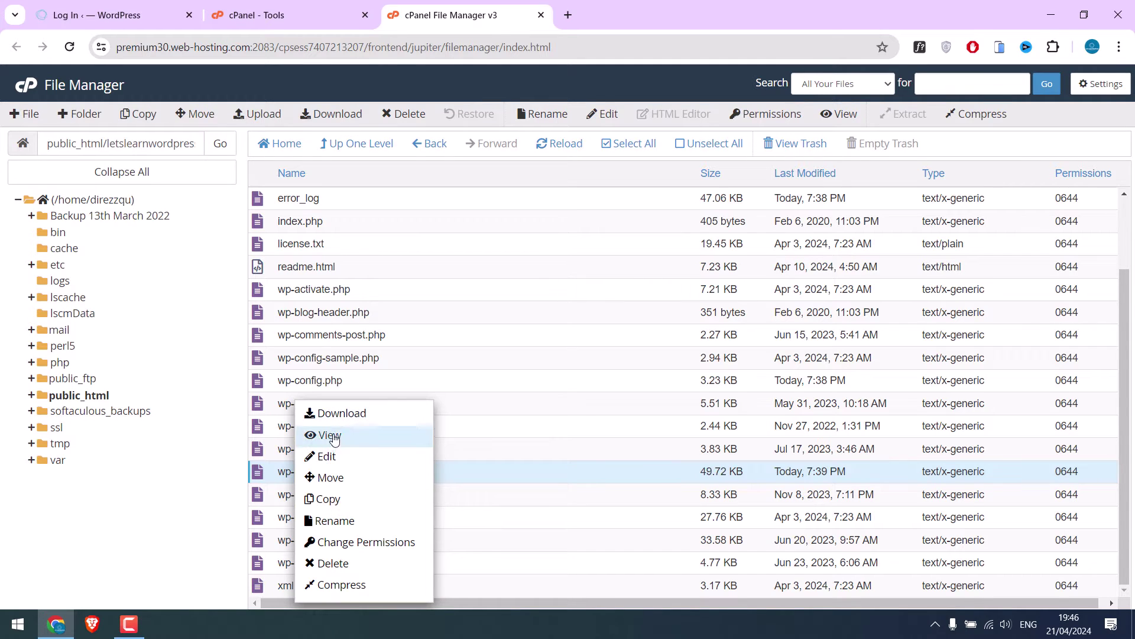
left_click(339, 413)
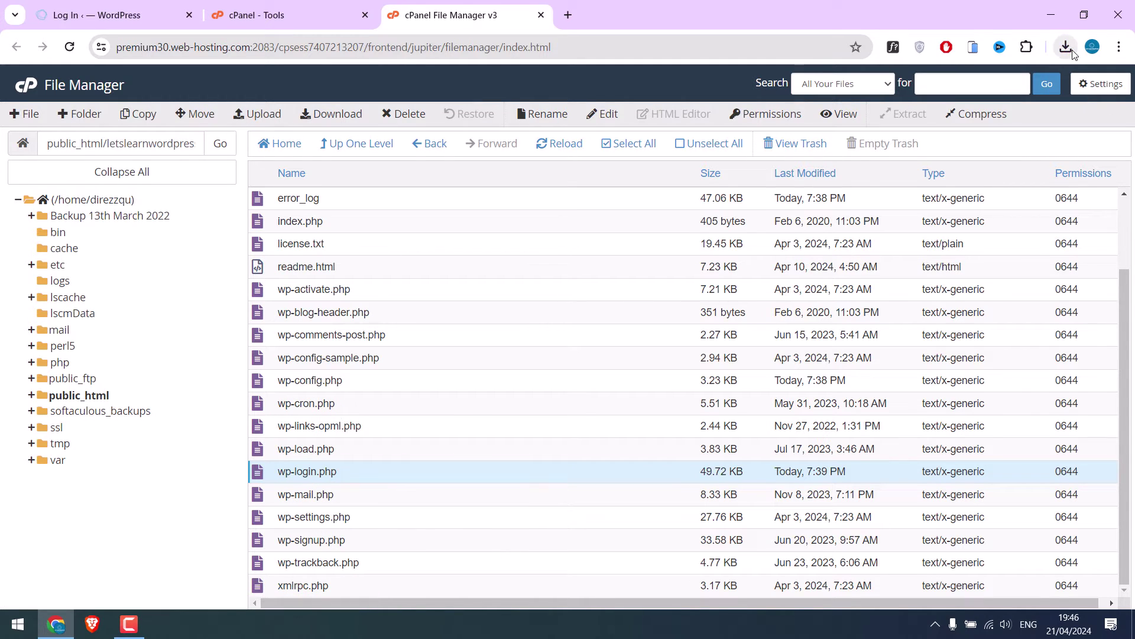
left_click(1068, 49)
left_click(978, 147)
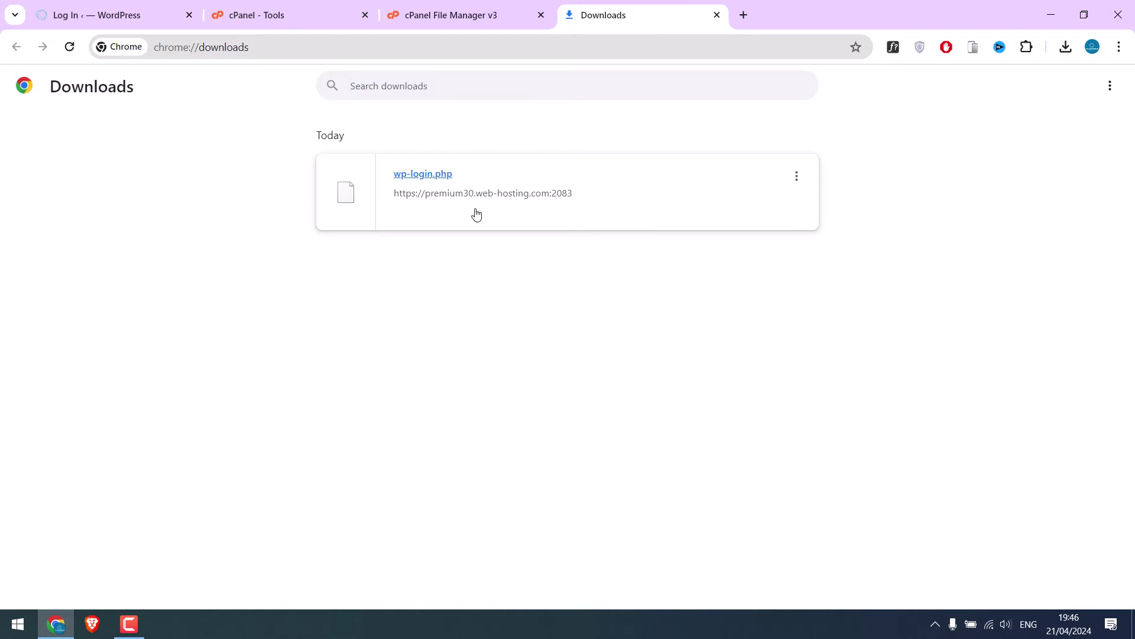
left_click(454, 15)
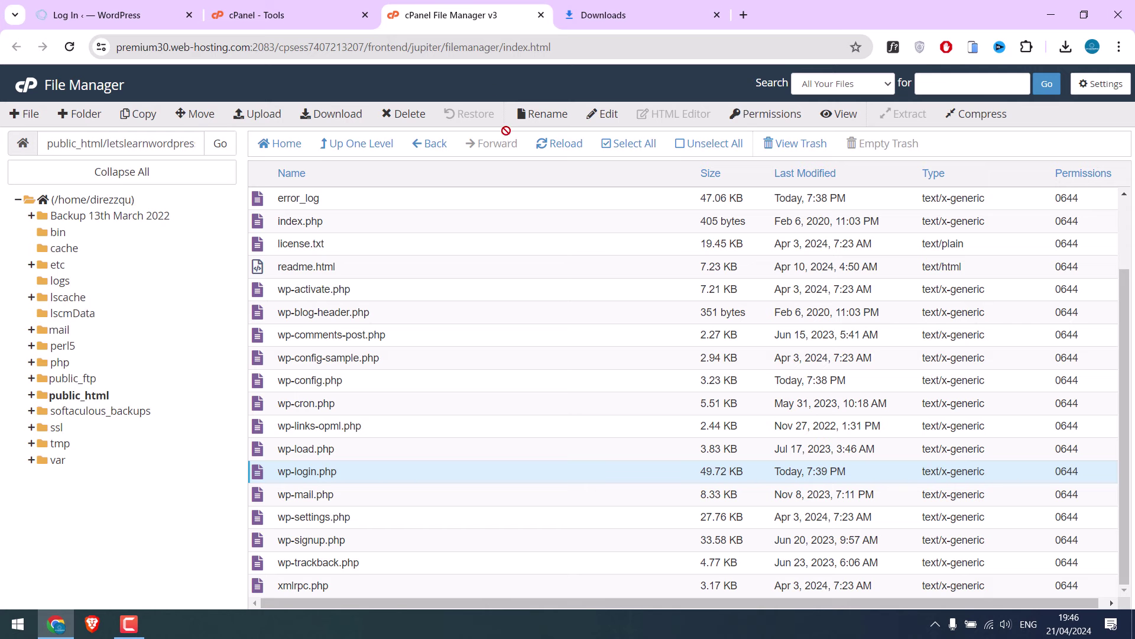
right_click(304, 473)
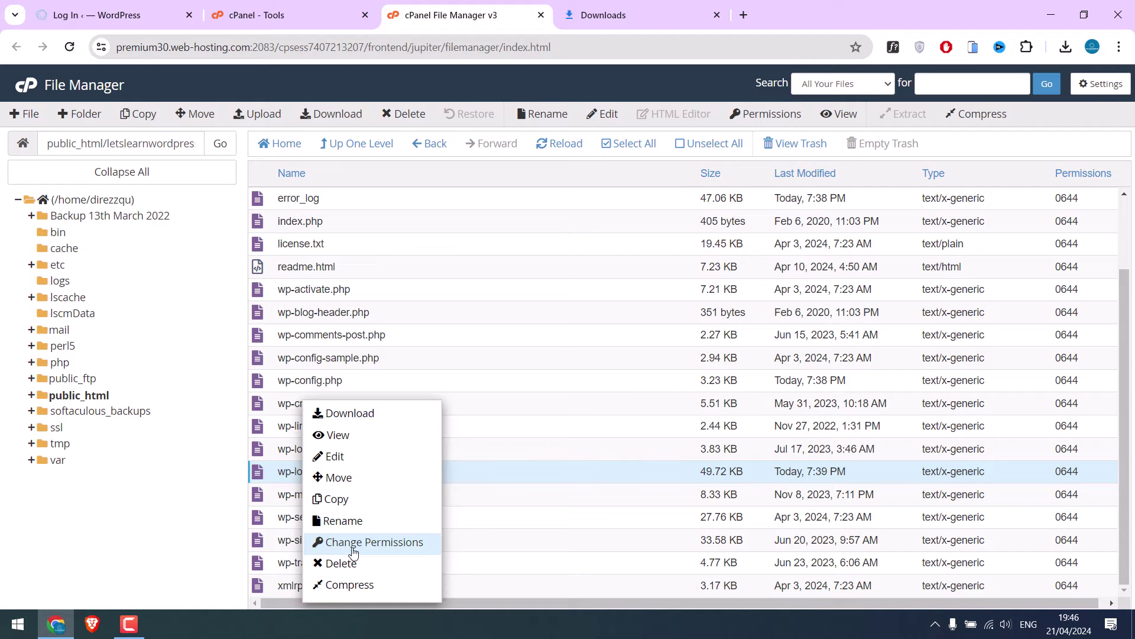
Step: Rename wp-login.php to test12345.php by replacing 'wp-login' with 'test12345'
left_click(337, 521)
left_click_drag(451, 349, 412, 350)
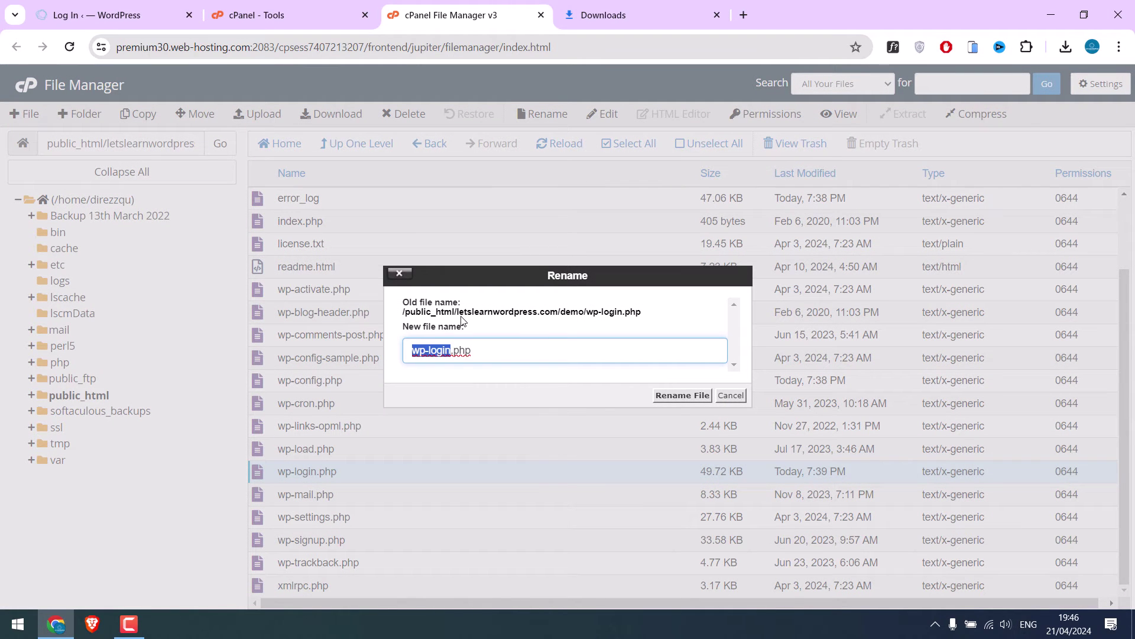
type("test12345")
left_click(679, 395)
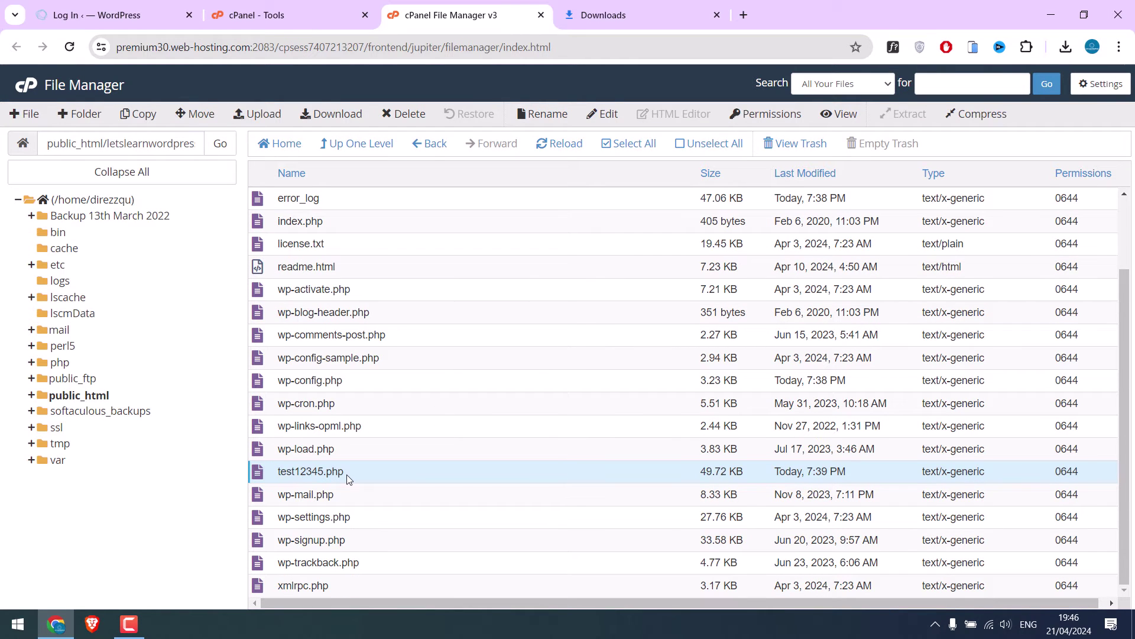
Step: Reload the default wp-login.php address to check the login form no longer appears
left_click(98, 15)
left_click(306, 47)
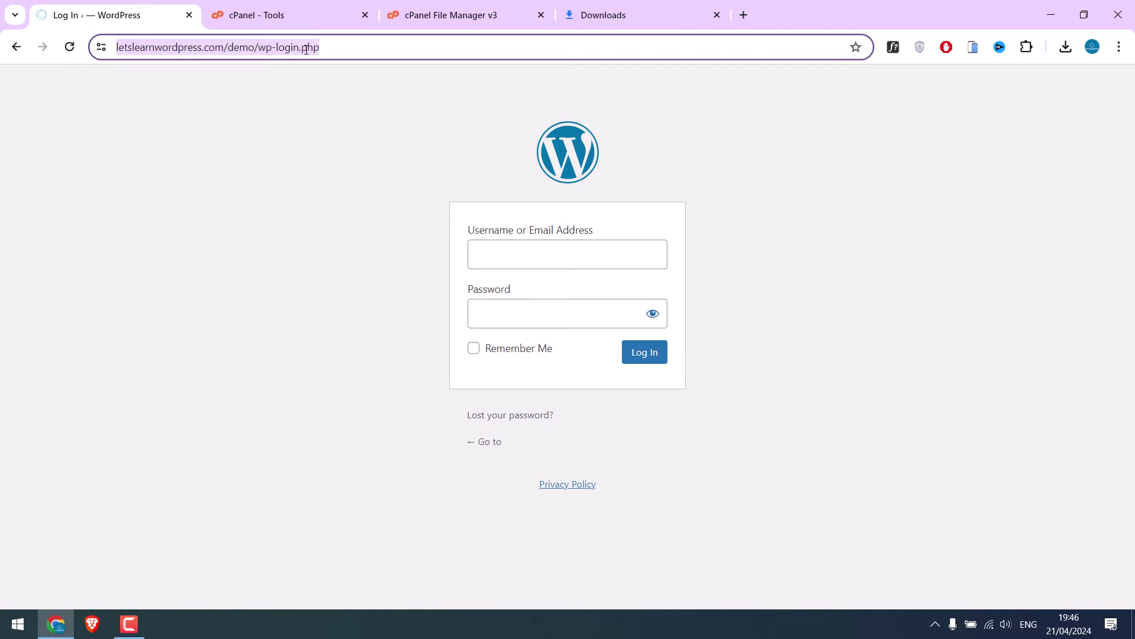
key("Return")
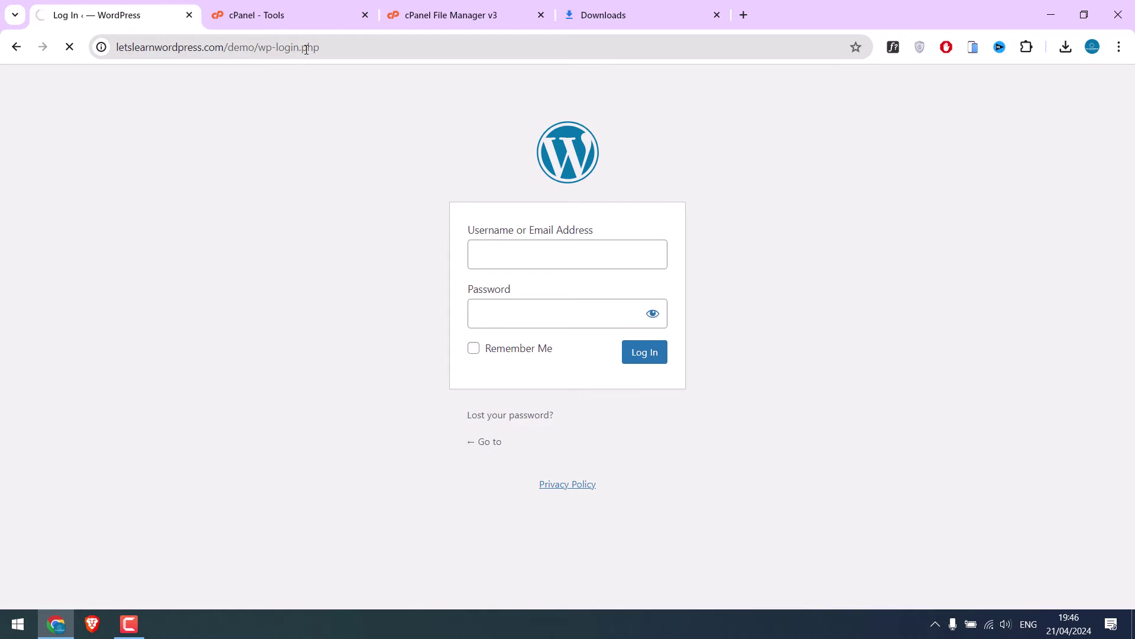
key("F5")
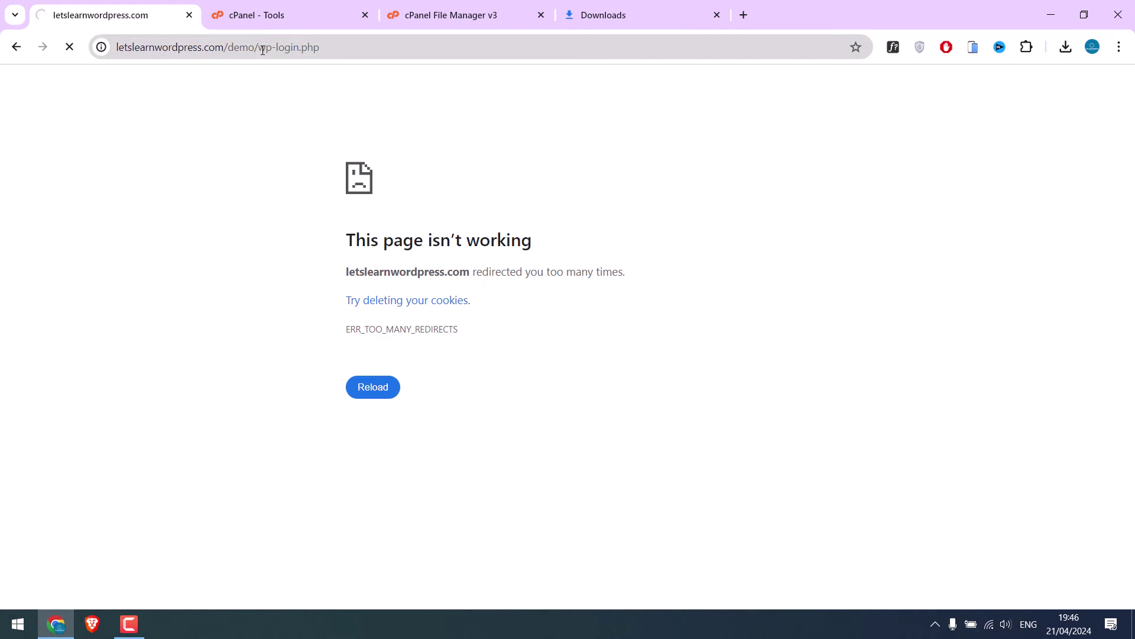
Step: Load the wp-admin address to confirm 'Page not found', then return to File Manager
left_click_drag(263, 50, 418, 49)
type("wp-adm")
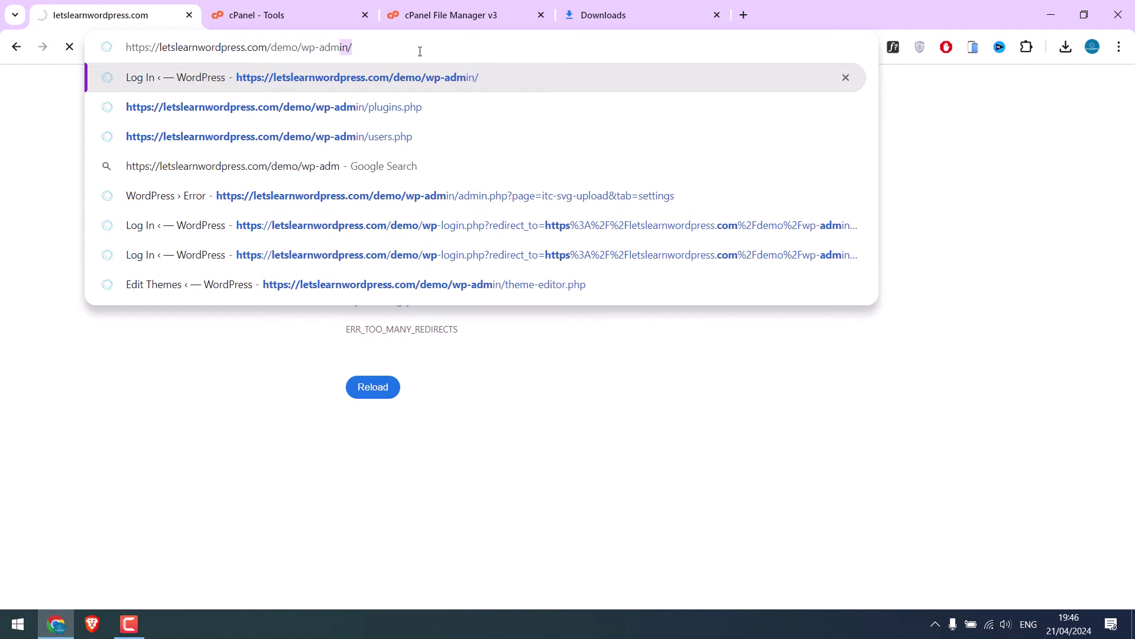
type("in")
key("Return")
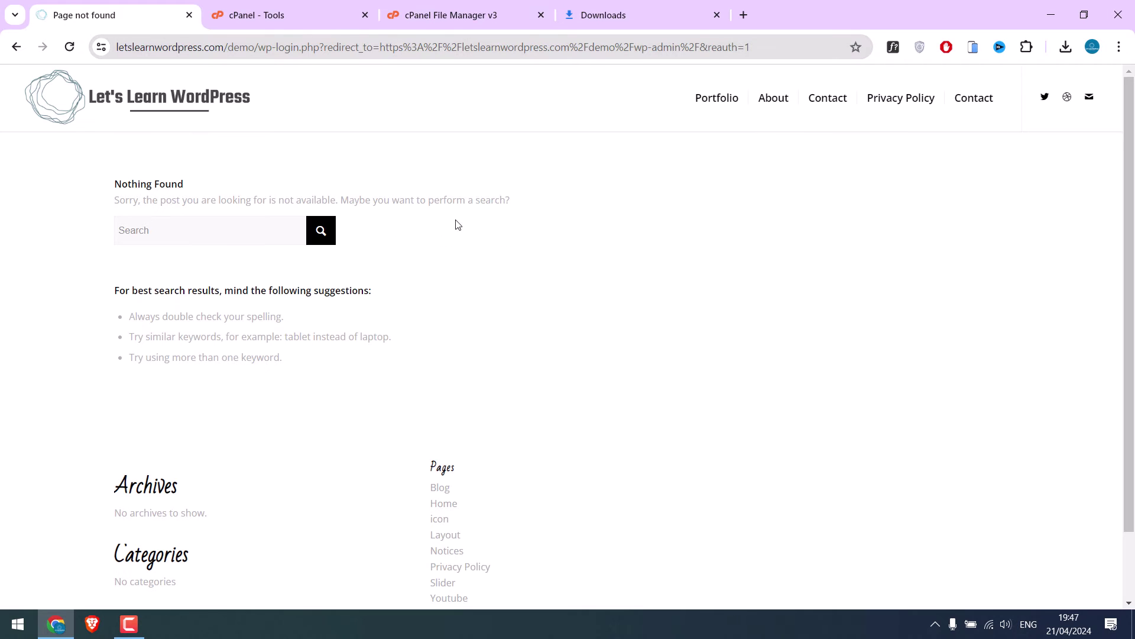
left_click(411, 12)
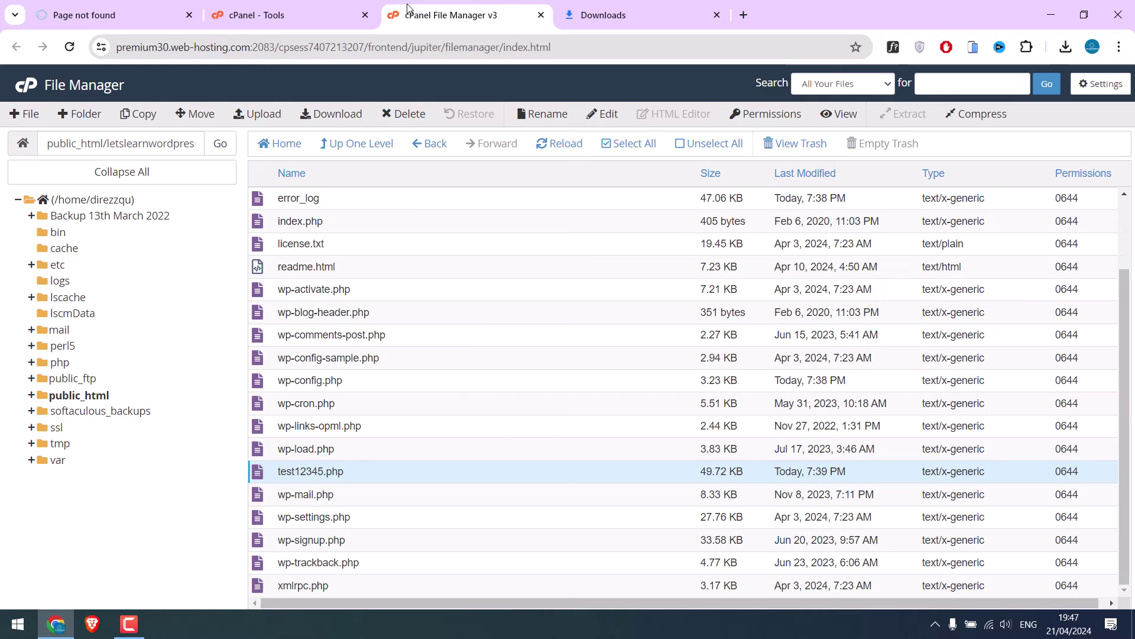
Step: Open test12345.php in File Manager's code editor
right_click(310, 467)
left_click(337, 460)
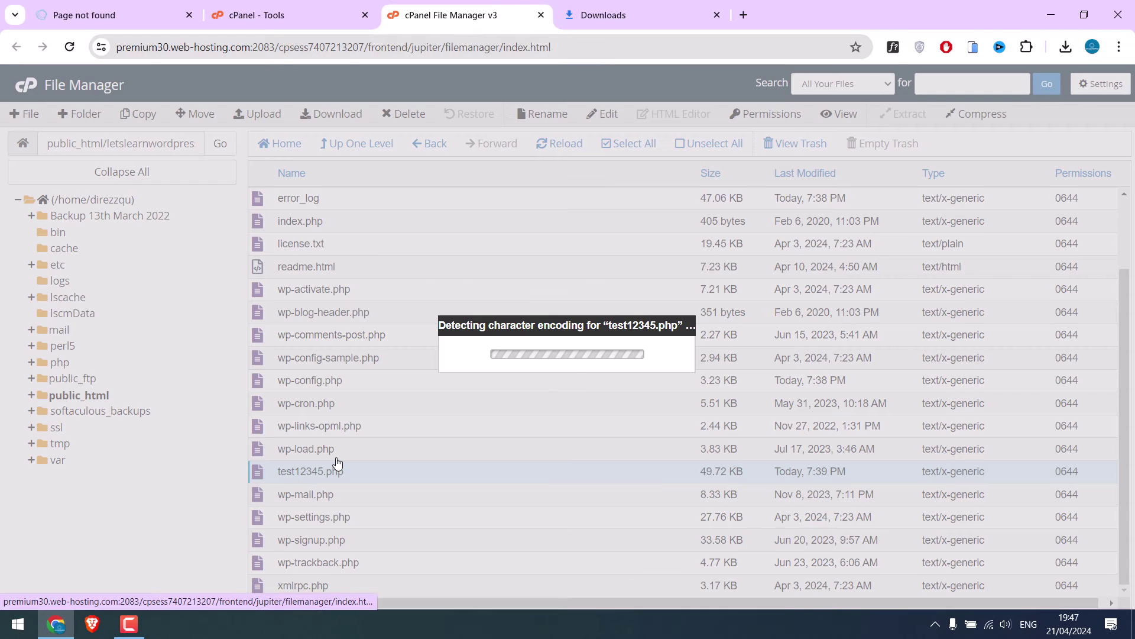
left_click(700, 453)
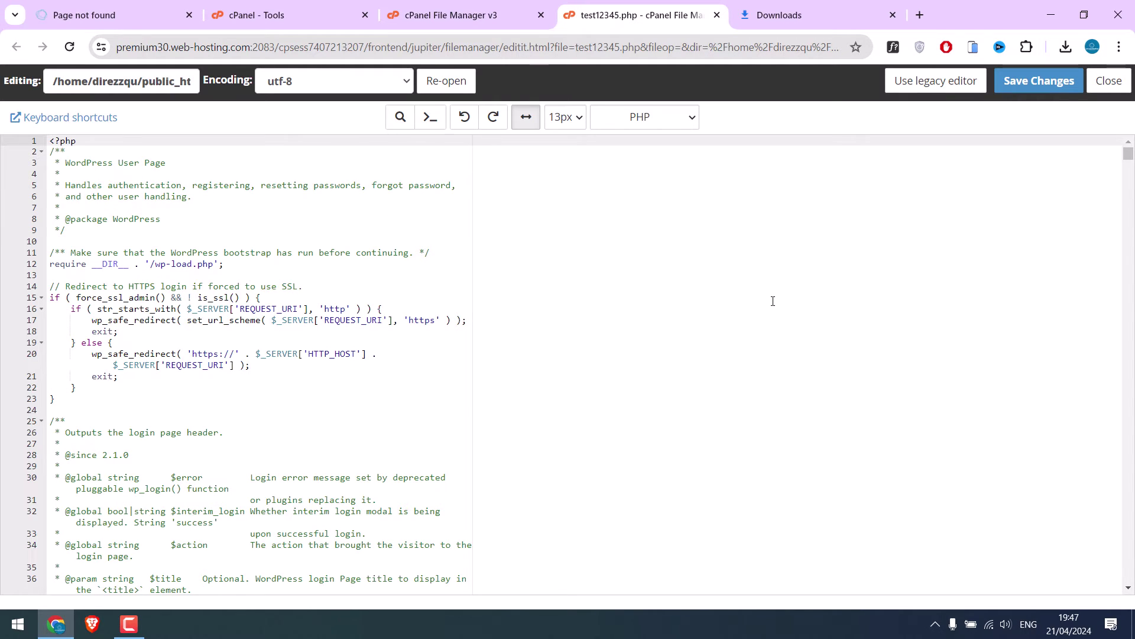
Step: Search the web for notepad++, then close the search results
left_click(826, 8)
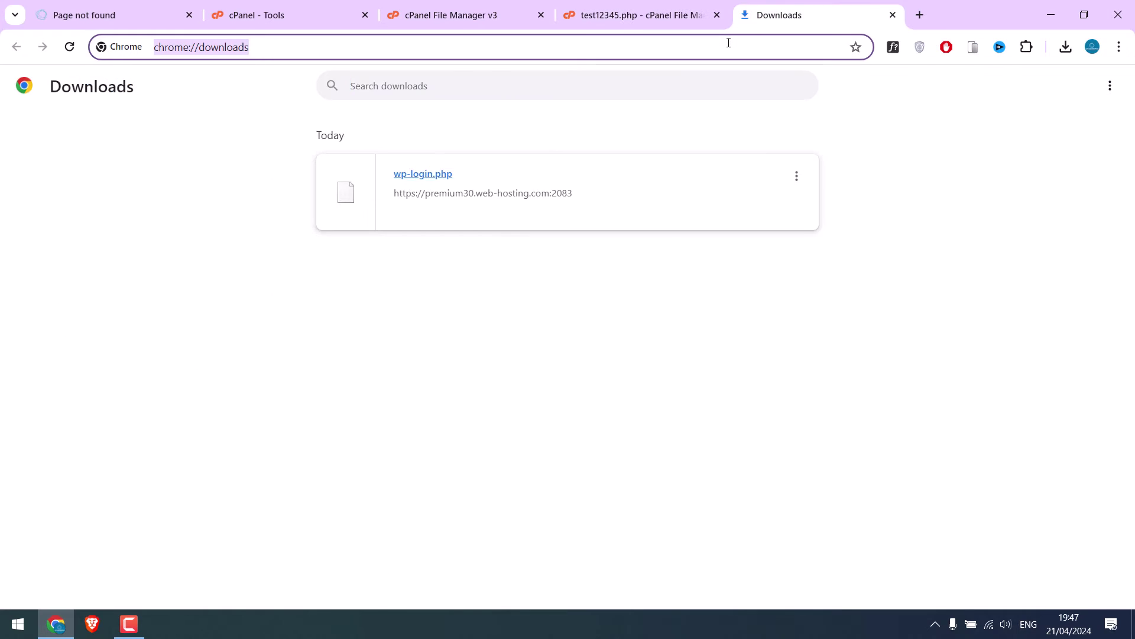
type("notepad")
key("Return")
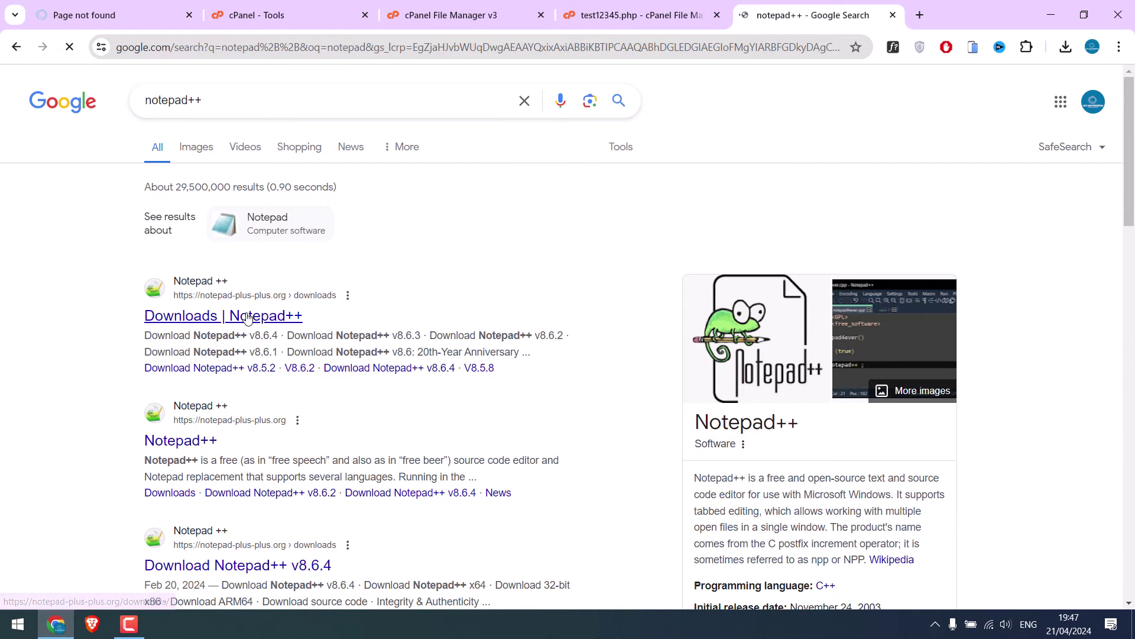
left_click(892, 15)
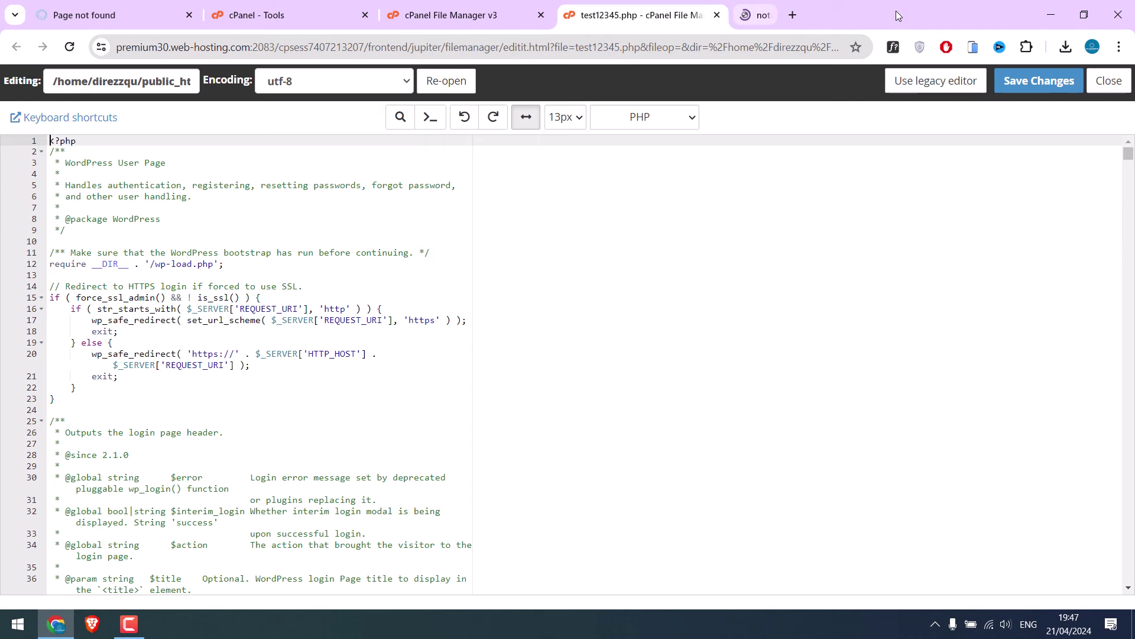
Step: Select all of test12345.php's code in the editor and copy it
left_click(256, 320)
left_click(105, 162)
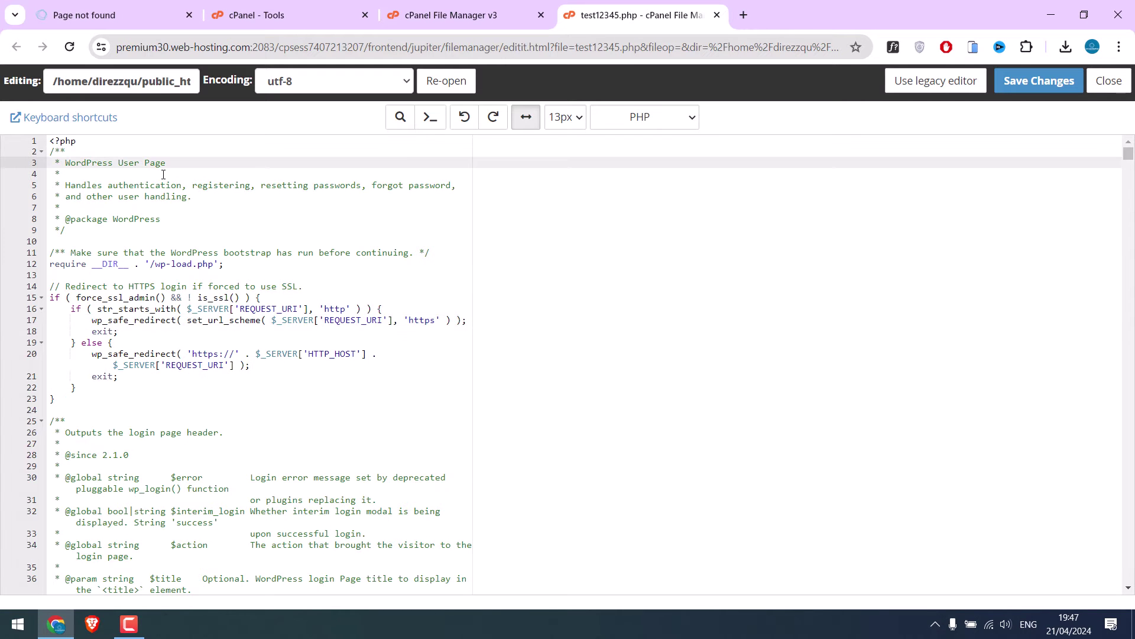
key("ctrl+a")
right_click(139, 177)
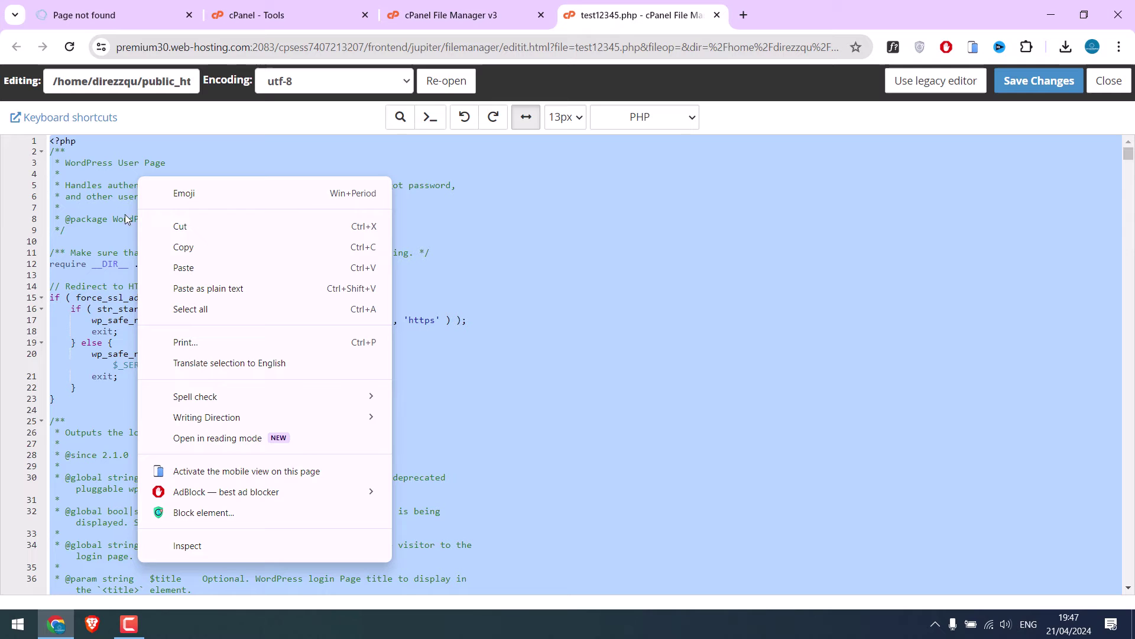
left_click(184, 246)
Step: Launch Notepad++ from Start and paste the copied login code into a new document
left_click(15, 625)
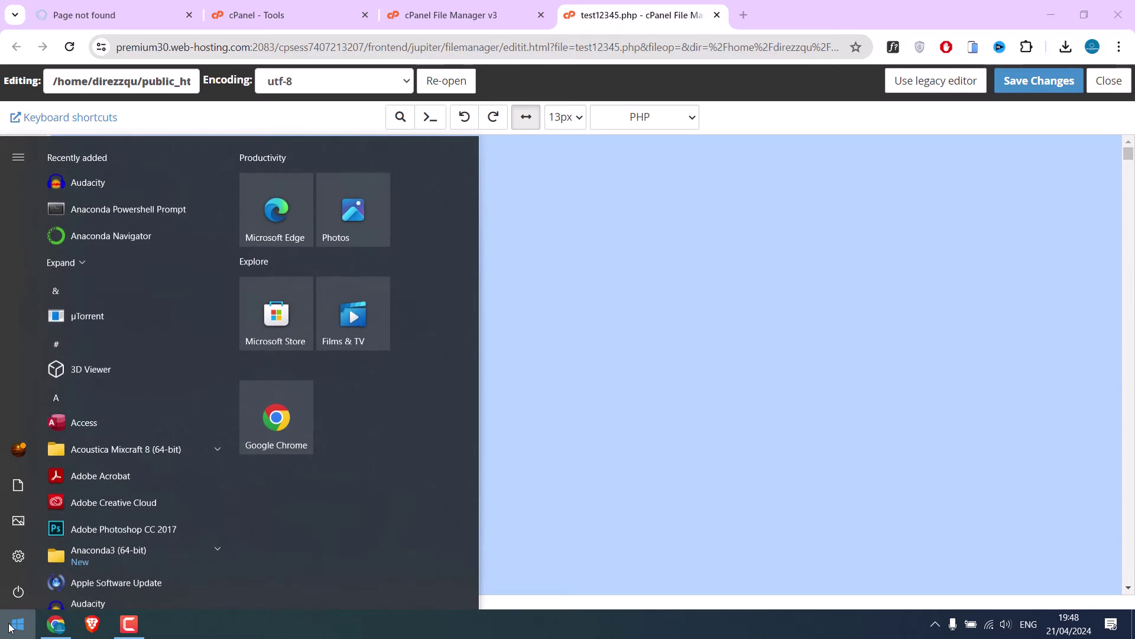
type("notepad")
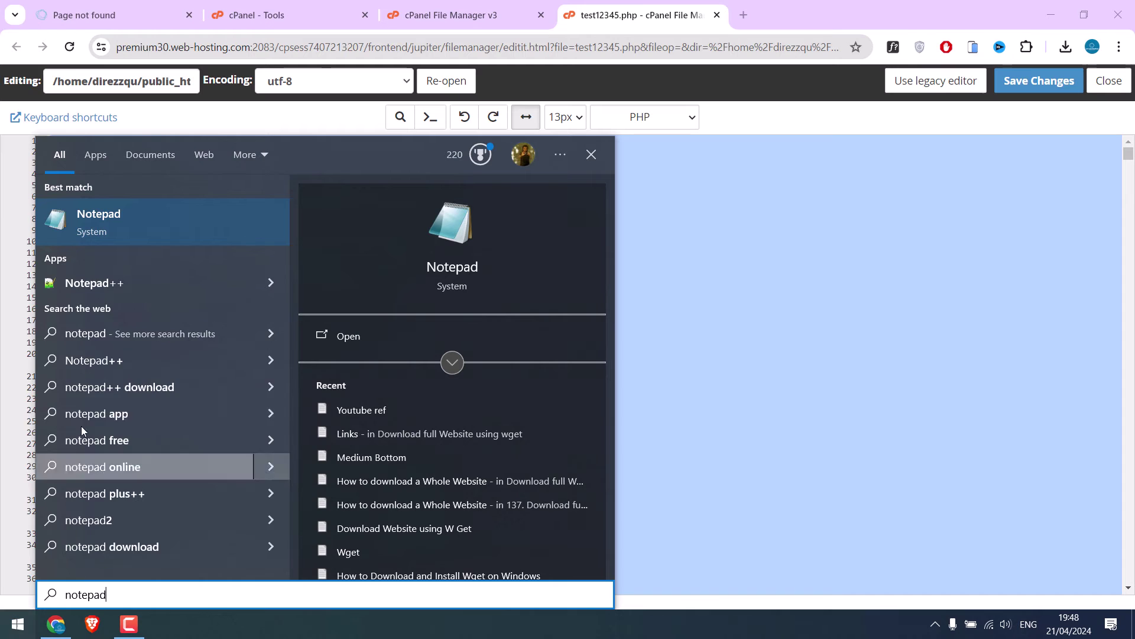
left_click(107, 278)
key("ctrl+v")
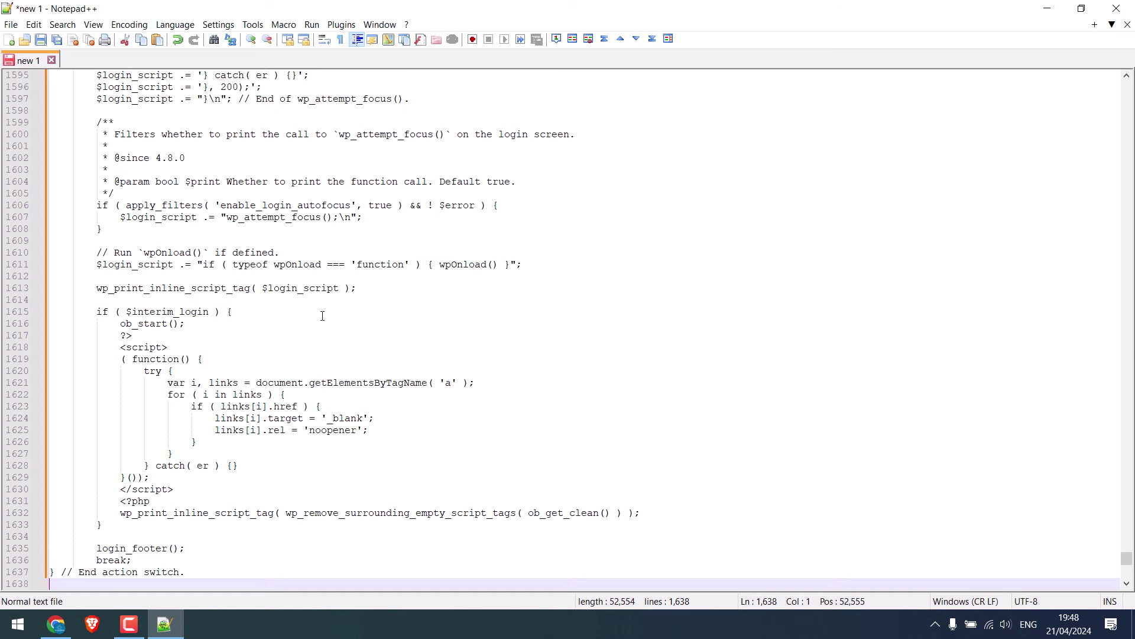
left_click_drag(1127, 559, 1127, 88)
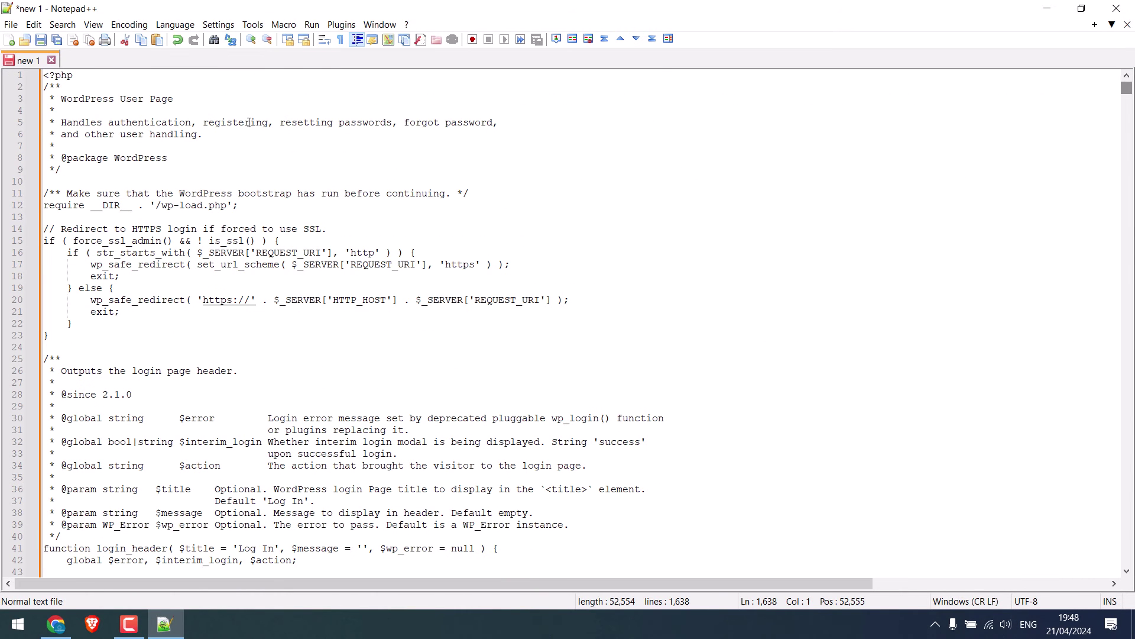
Step: Open the Replace tab of Notepad++'s Find dialog, then bring the browser forward
key("ctrl+f")
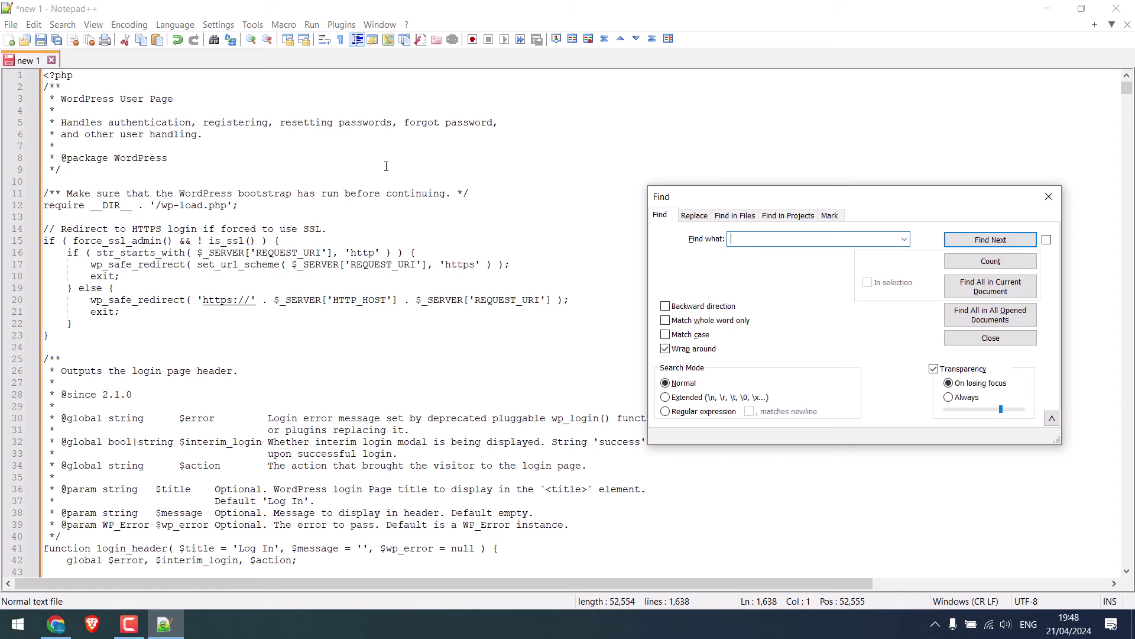
left_click(696, 217)
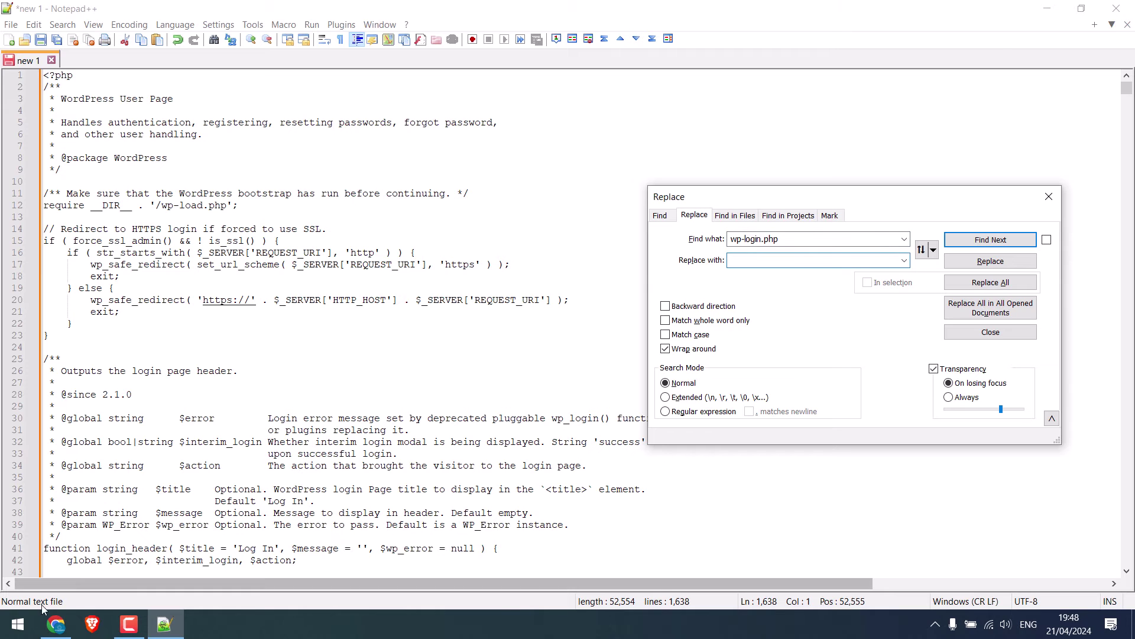
left_click(59, 633)
Step: Copy the name test12345.php from its Rename field in File Manager
left_click(463, 15)
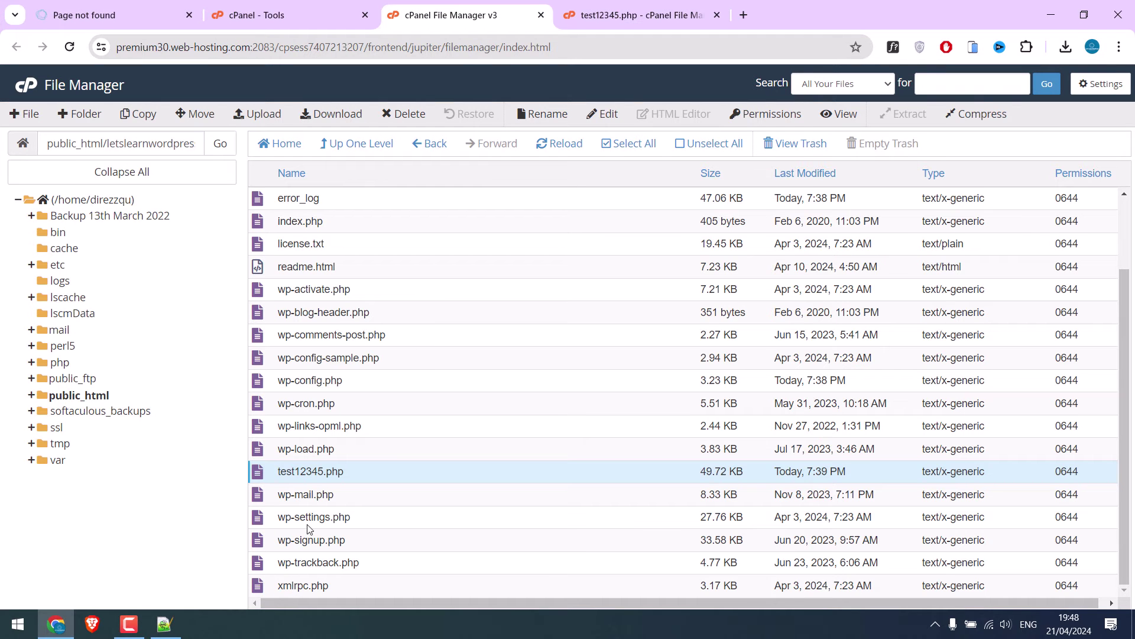
right_click(305, 472)
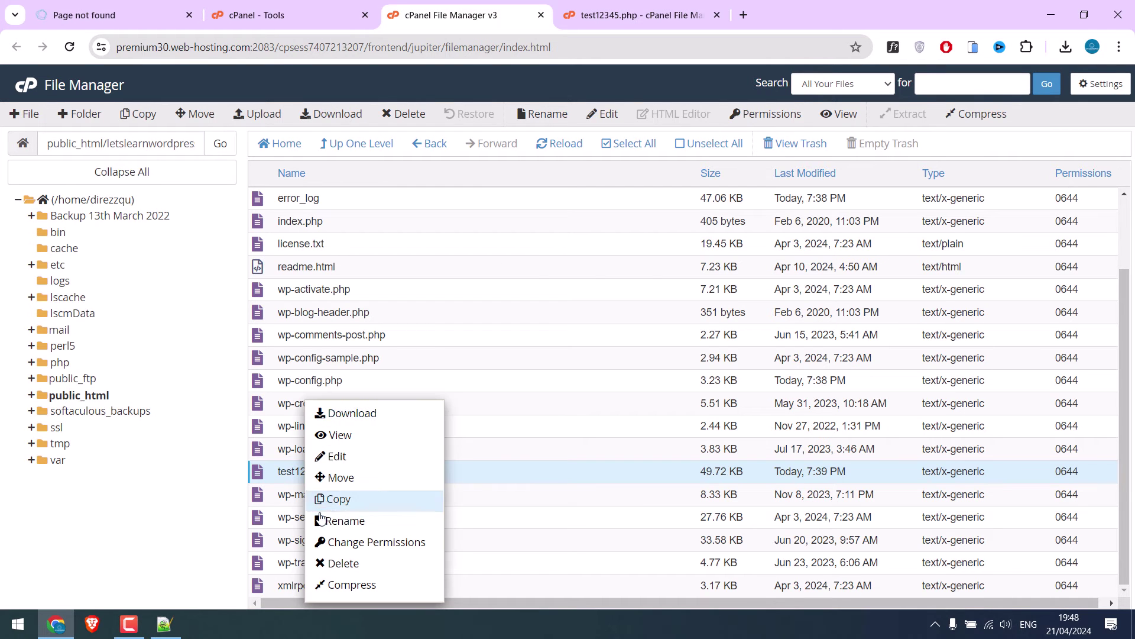
left_click(334, 520)
right_click(443, 352)
left_click(517, 115)
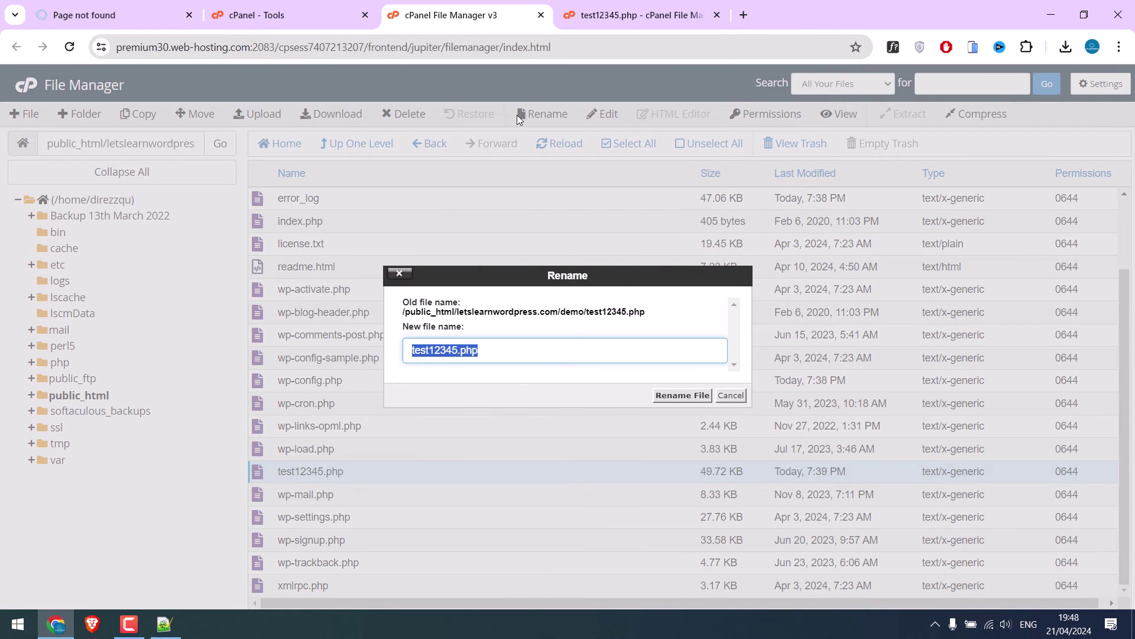
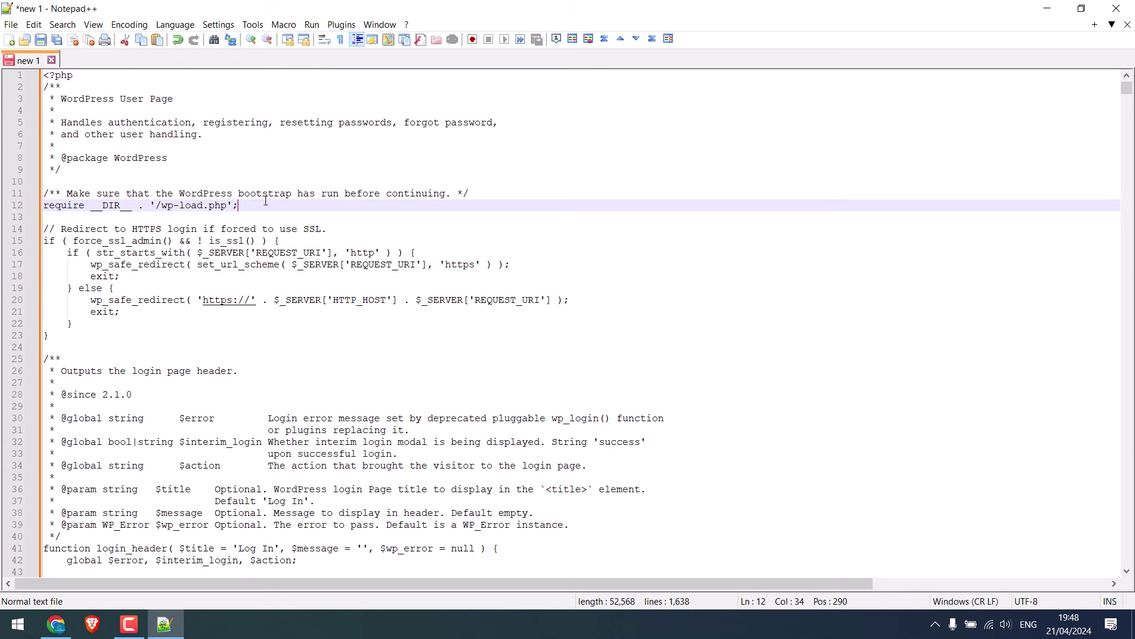
Step: Copy the full WordPress login code from Notepad++ and return to the test12345.php browser editor
key("ctrl+a")
right_click(148, 153)
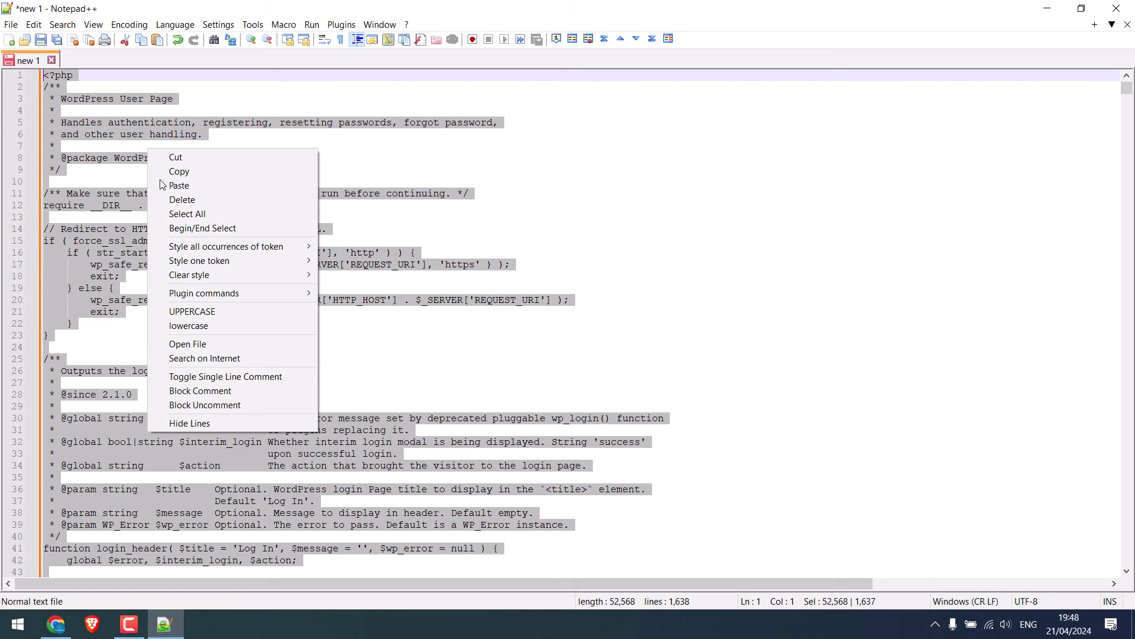
left_click(170, 175)
left_click(1047, 9)
Step: Replace everything in test12345.php with the pasted 1,638-line WordPress login code
key("ctrl+Tab")
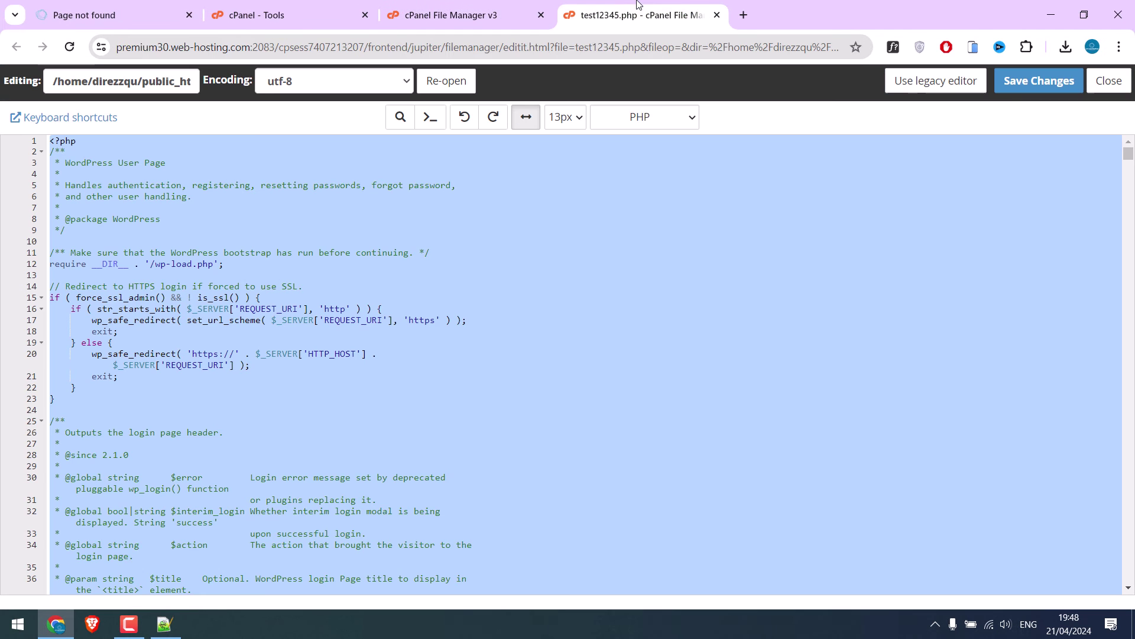
left_click(275, 222)
key("ctrl+a")
key("Delete")
key("ctrl+v")
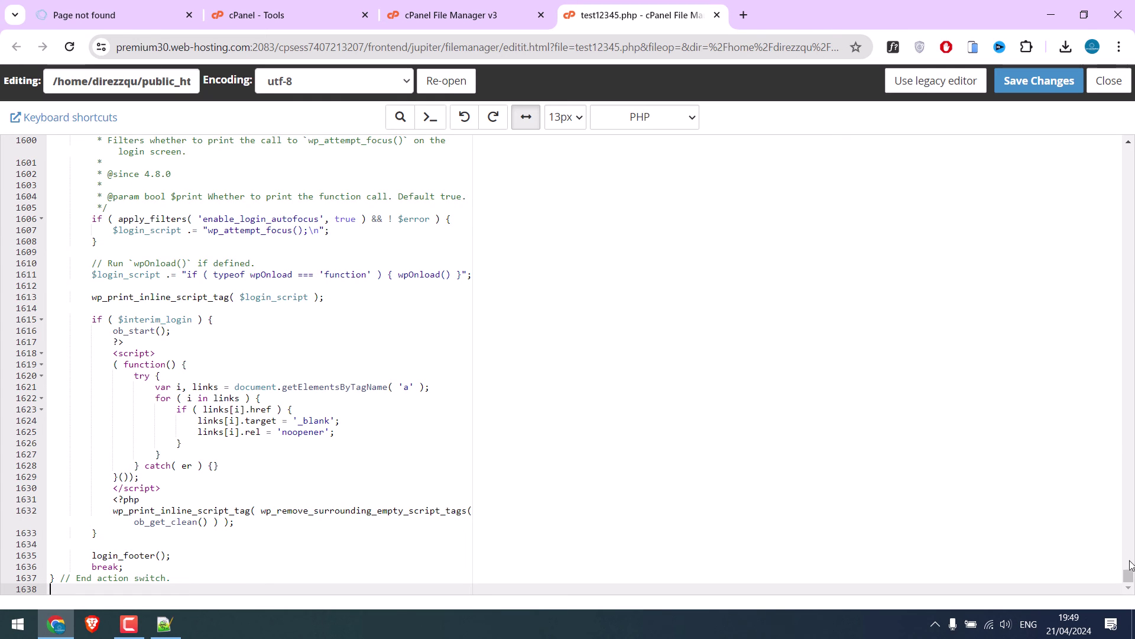
key("ctrl+Home")
scroll(371, 528, "down", 3)
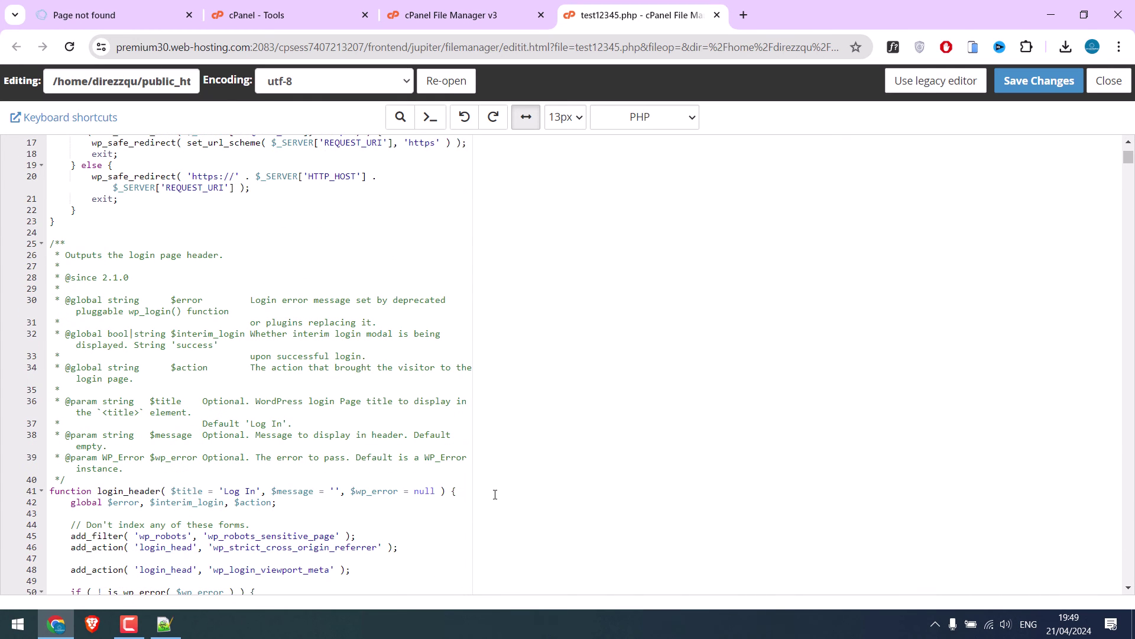
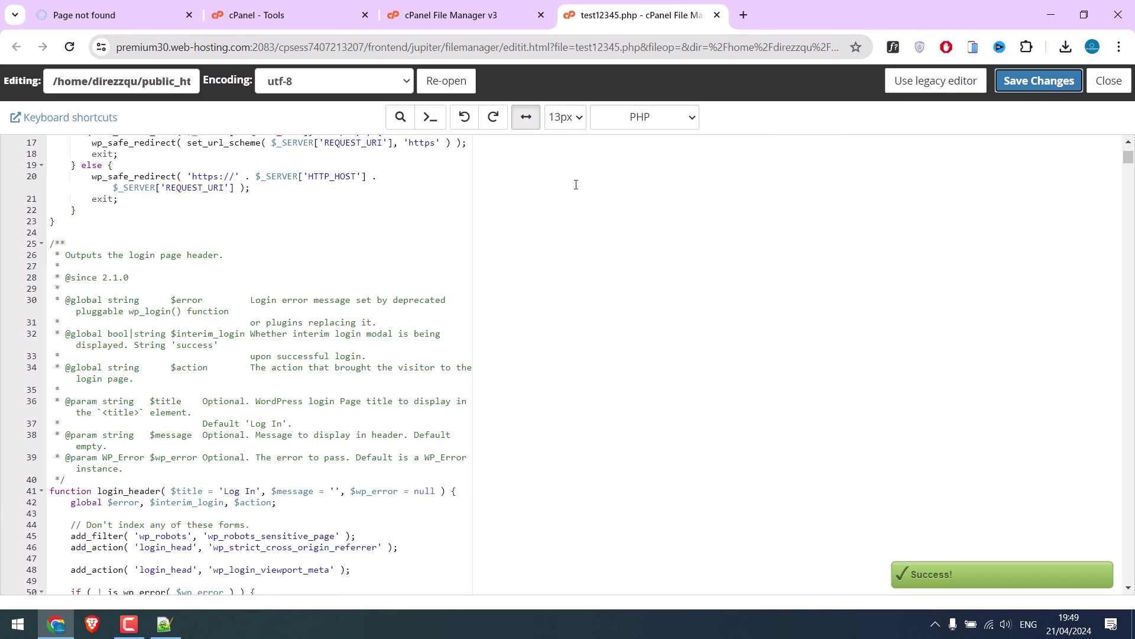
Step: Close the test12345.php editor and return to the file list
left_click(717, 15)
Step: On the Page not found tab, replace the old login address with test12345.php and load it
left_click(126, 16)
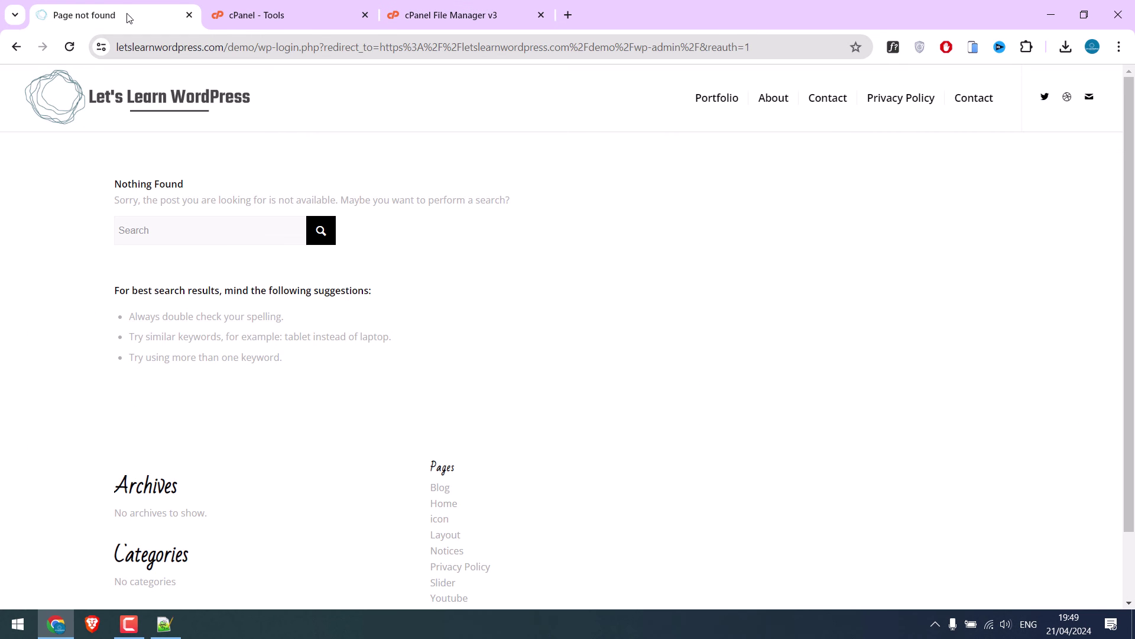
left_click_drag(262, 50, 981, 109)
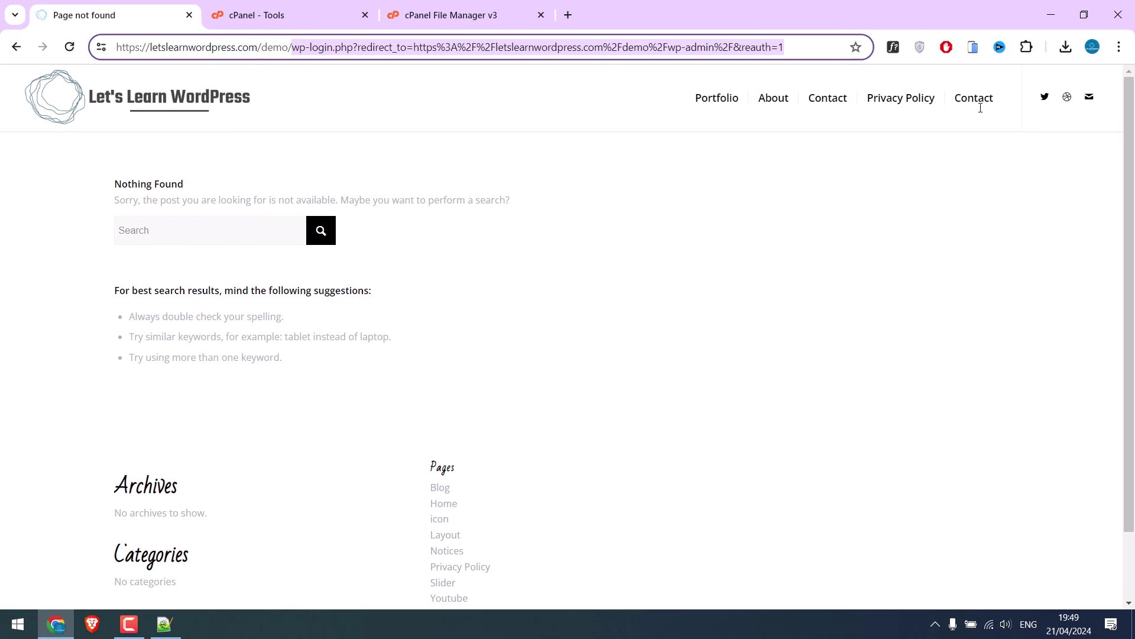
type("wp-admin")
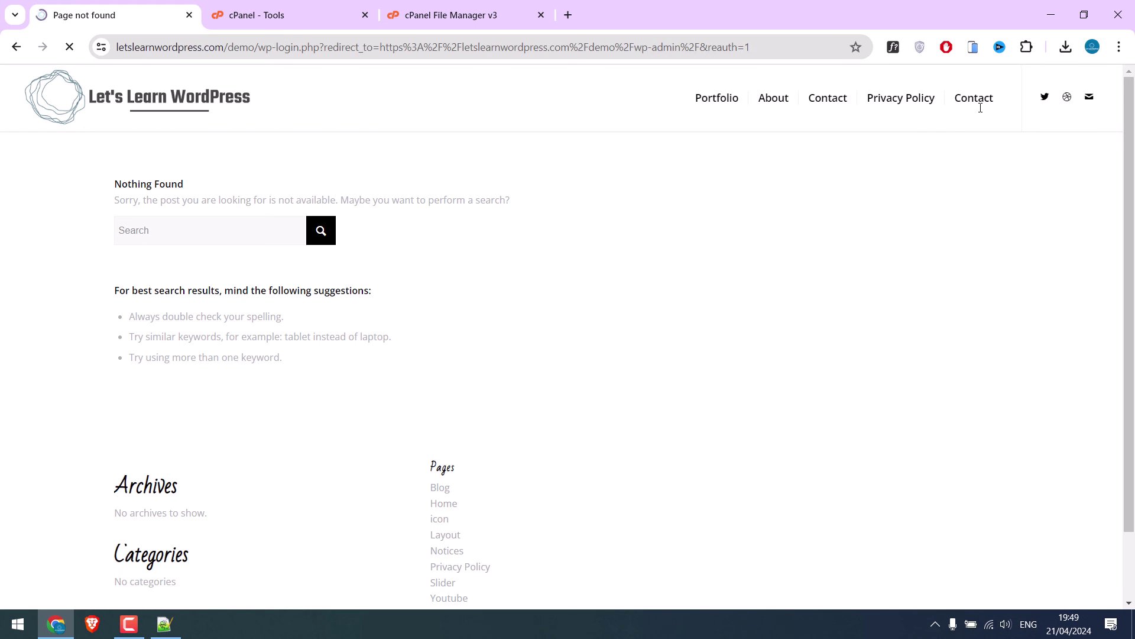
left_click_drag(259, 47, 1097, 108)
type("test12345.p")
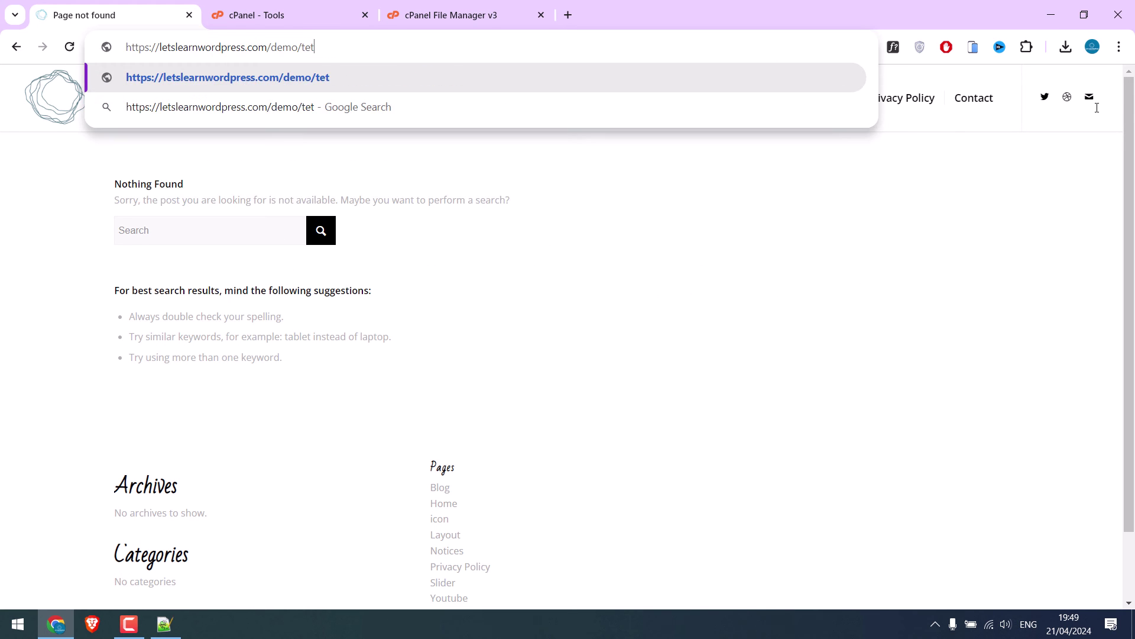
type("hp")
key("Return")
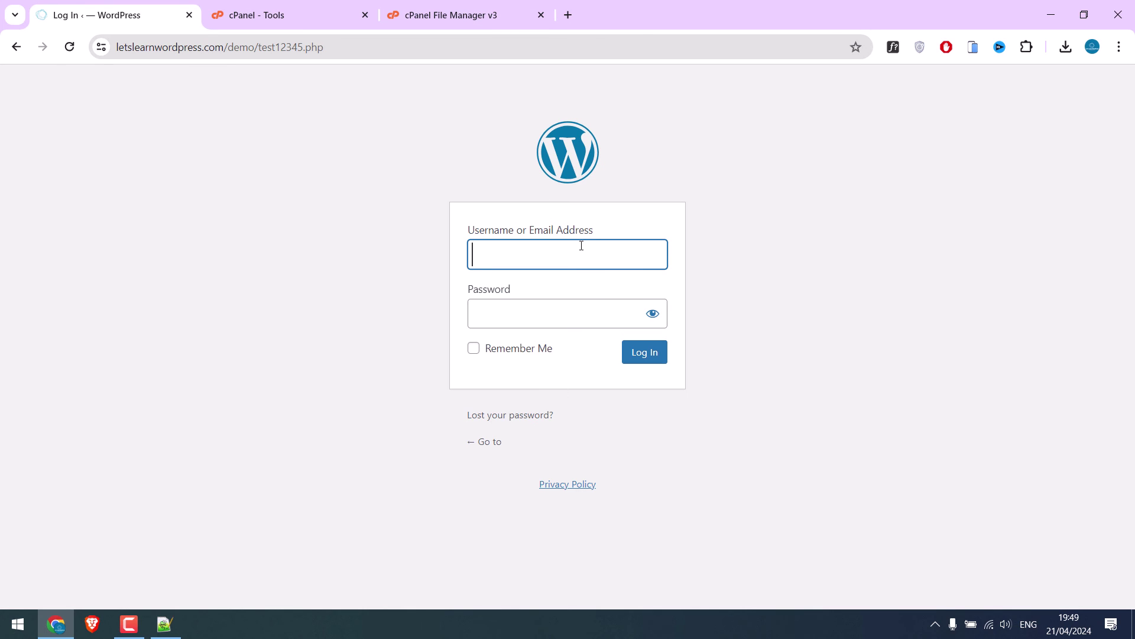
Step: Sign in to the WordPress Dashboard with the admin username and password
type("demo")
key("Tab")
type("**************")
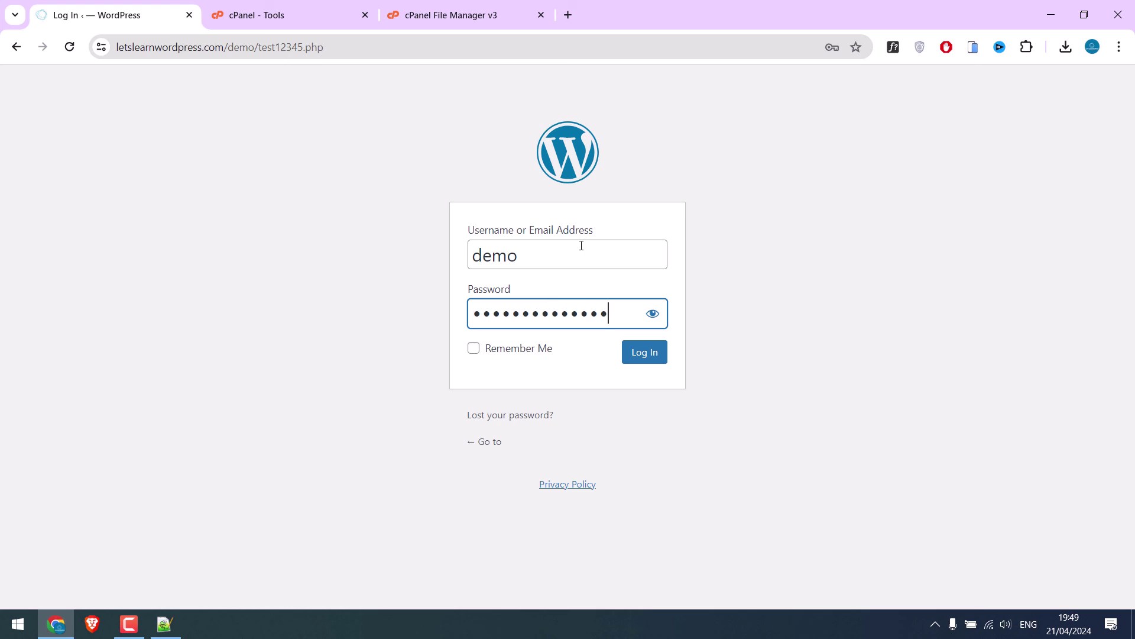
key("Return")
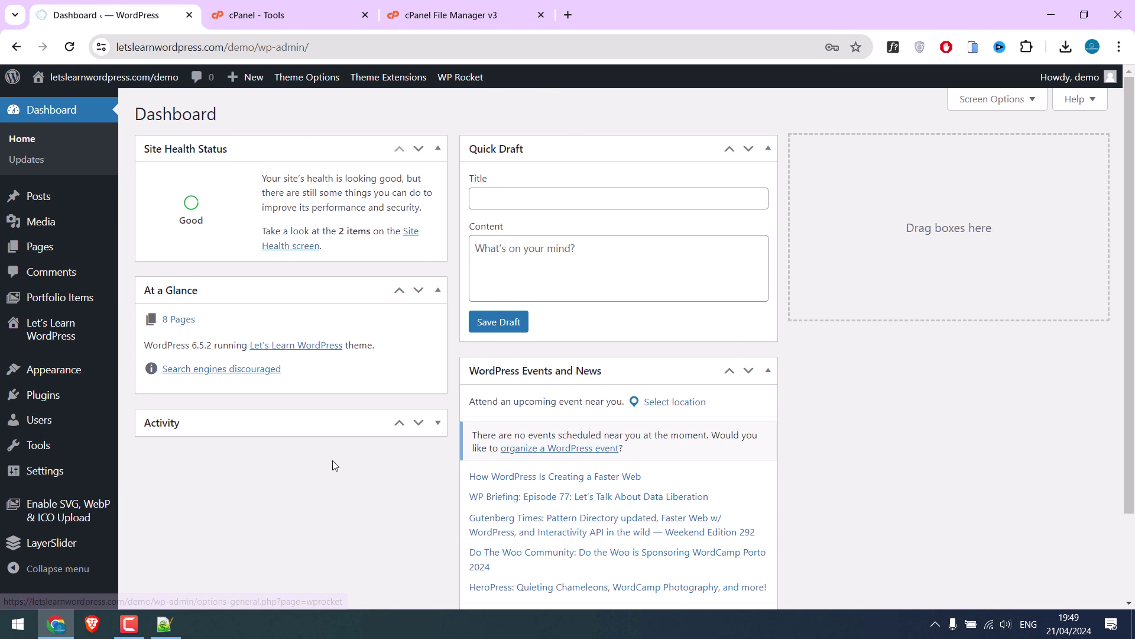
Step: Log out of WordPress and return to the cPanel File Manager listing
mouse_move(1064, 77)
left_click(1026, 145)
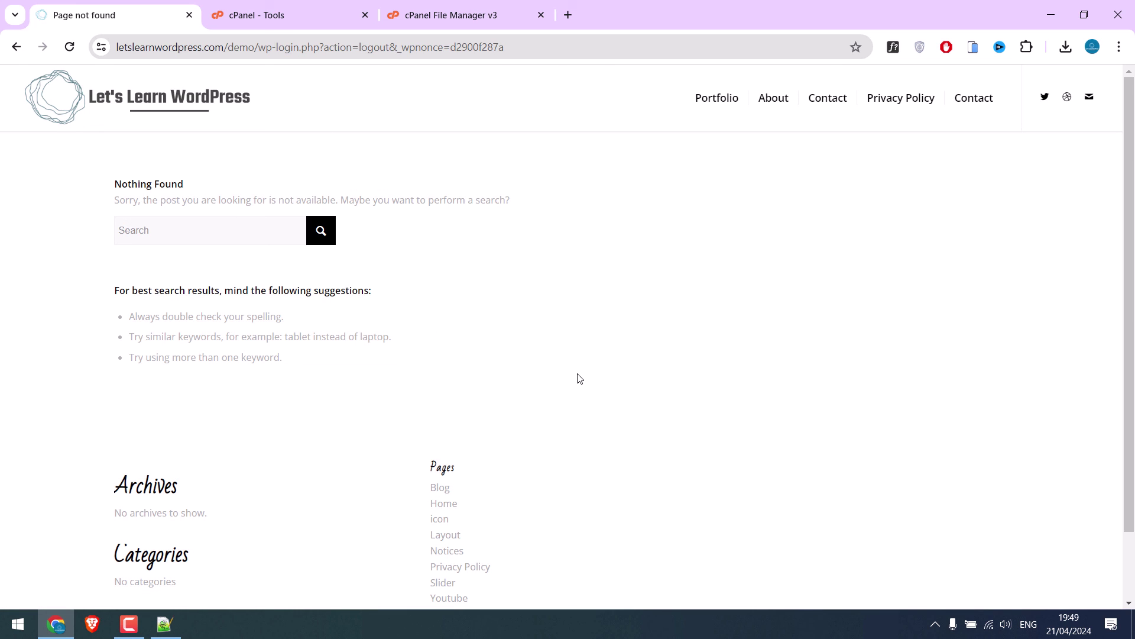
left_click(421, 16)
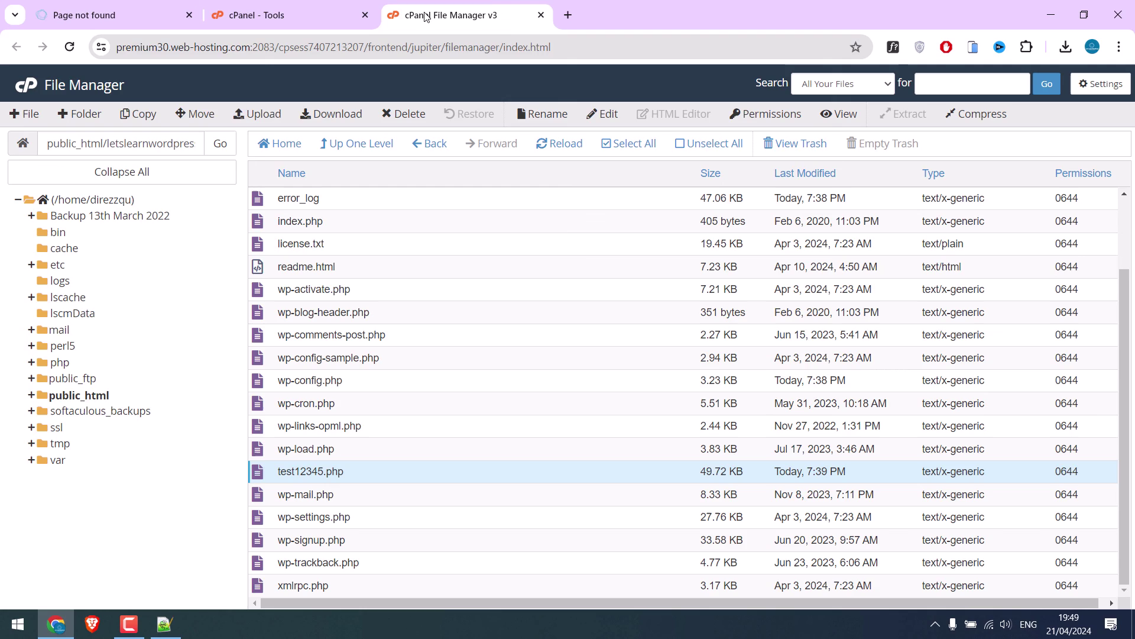